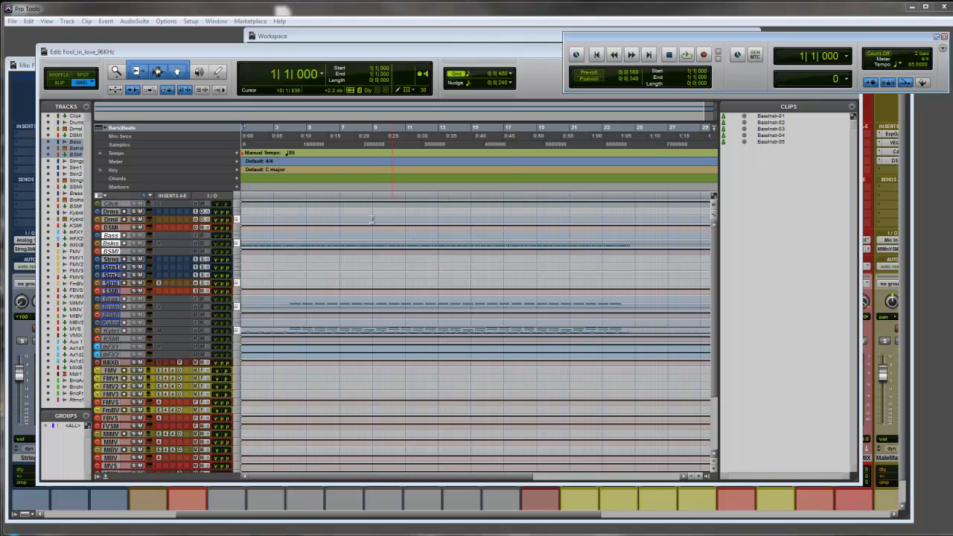
View the session files in the Fool_in_love_96KHz folder through the Open Session dialog, then close it without opening one
click(14, 22)
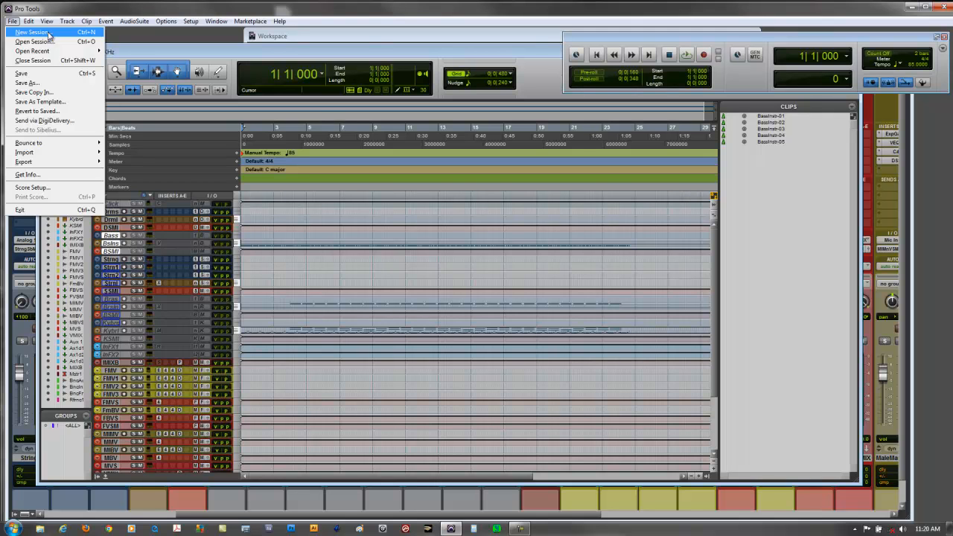
click(33, 42)
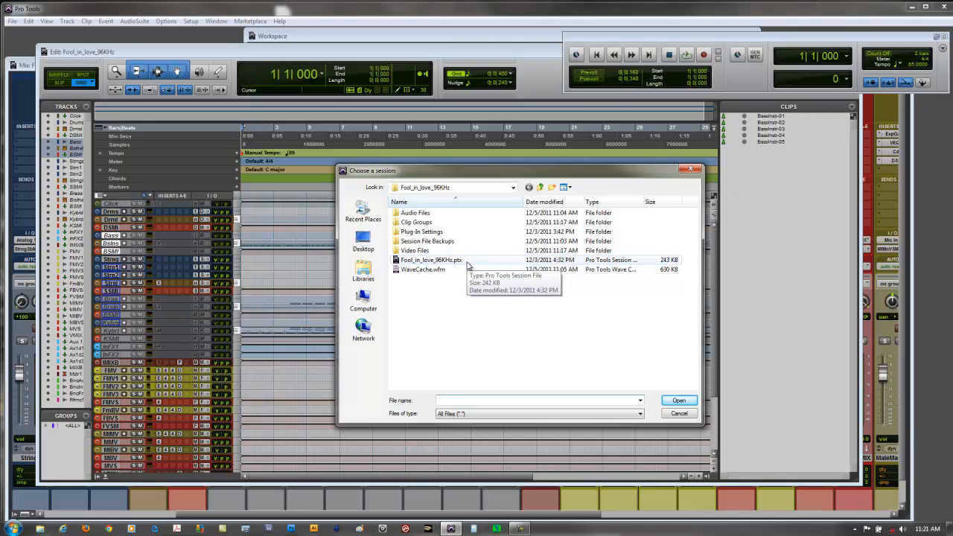
click(690, 169)
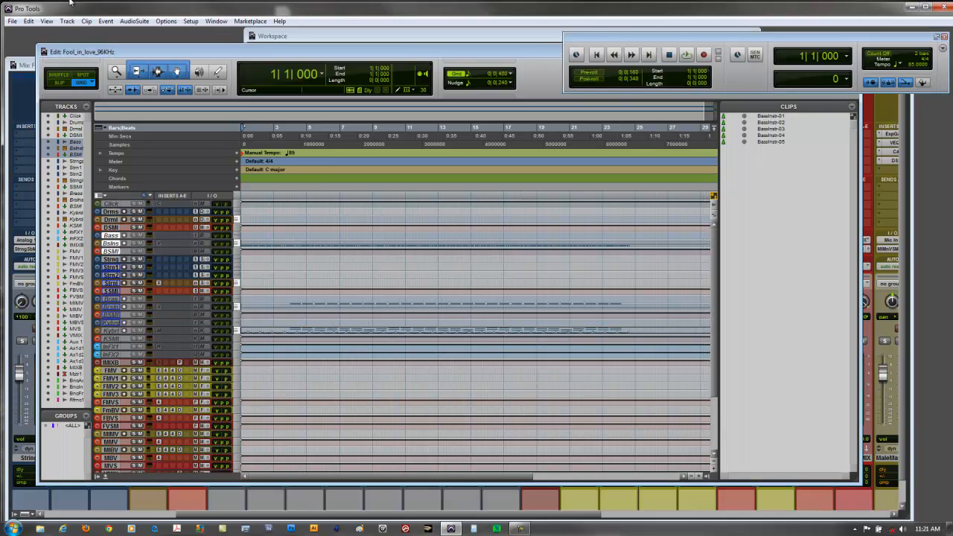
Examine the New Session bit depth and sample rate options with 32 Bit Float selected, then dismiss the dialog without creating a session
click(12, 21)
click(16, 33)
drag(474, 103, 474, 123)
click(381, 300)
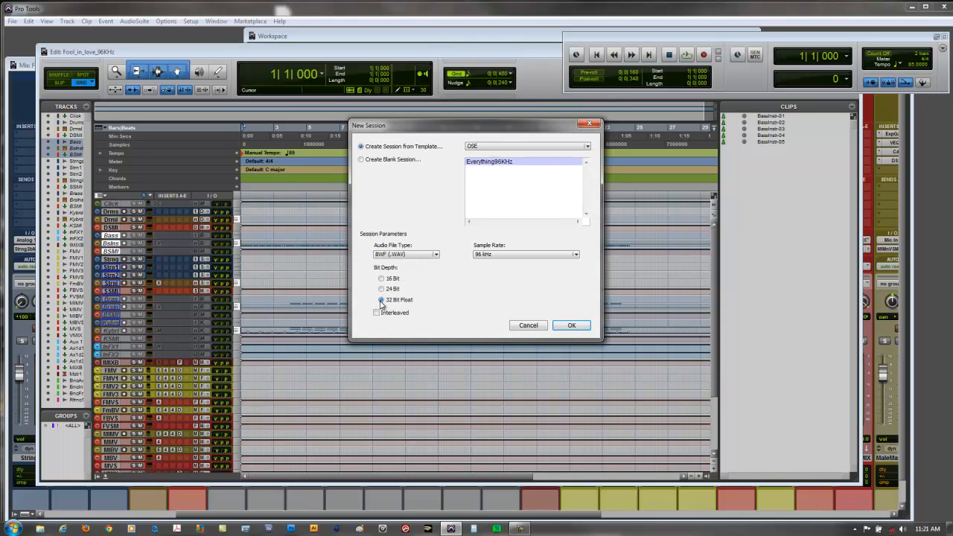
click(575, 255)
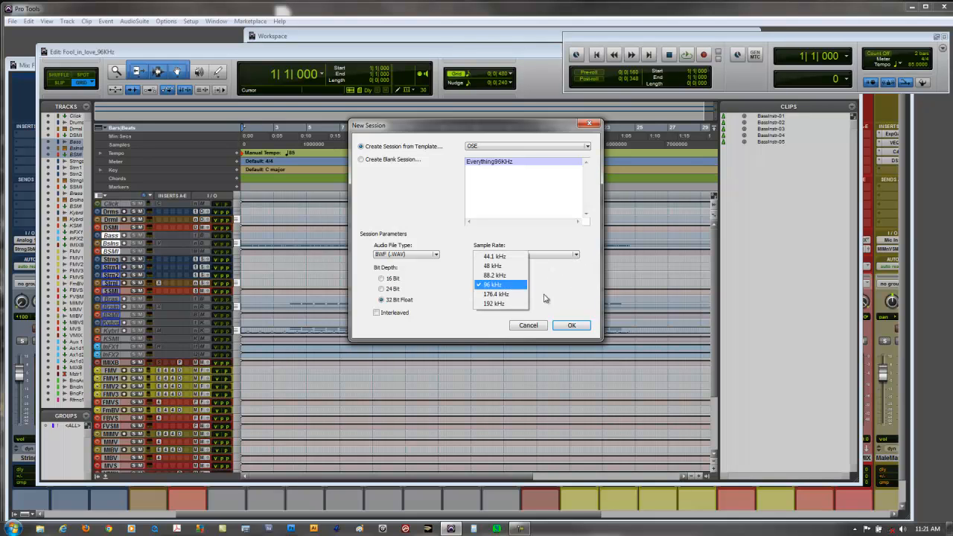
click(574, 294)
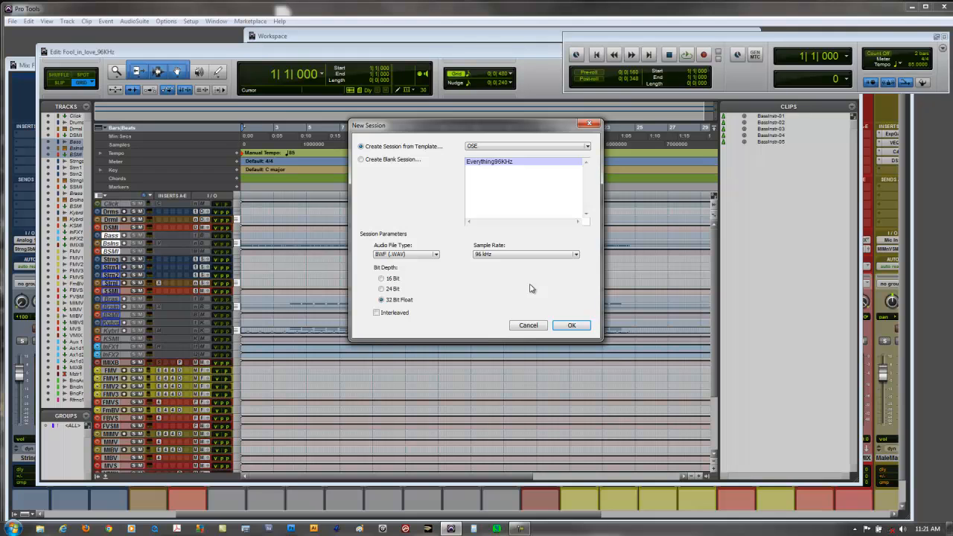
click(381, 288)
click(589, 123)
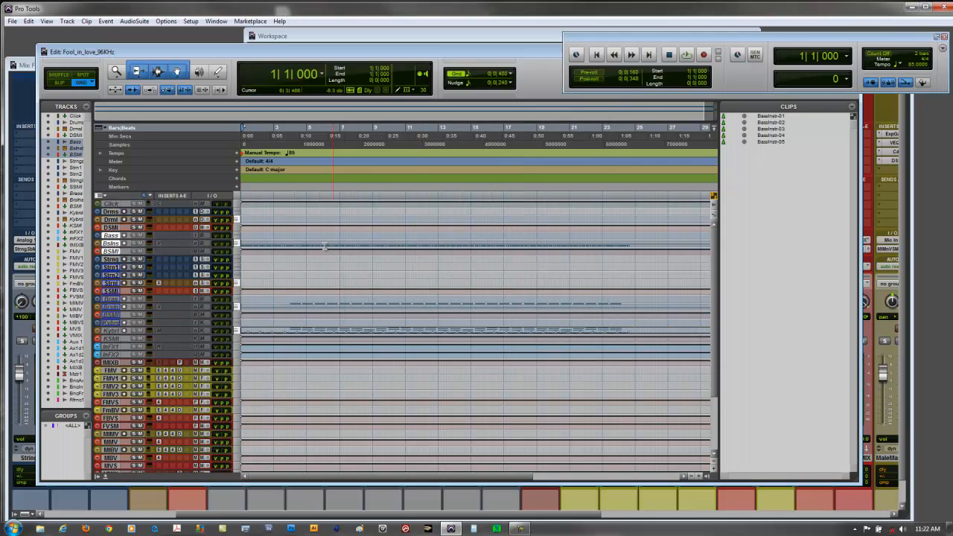
Review the current session's bit depth and audio format choices in Session Setup, then close the window
click(190, 22)
click(231, 100)
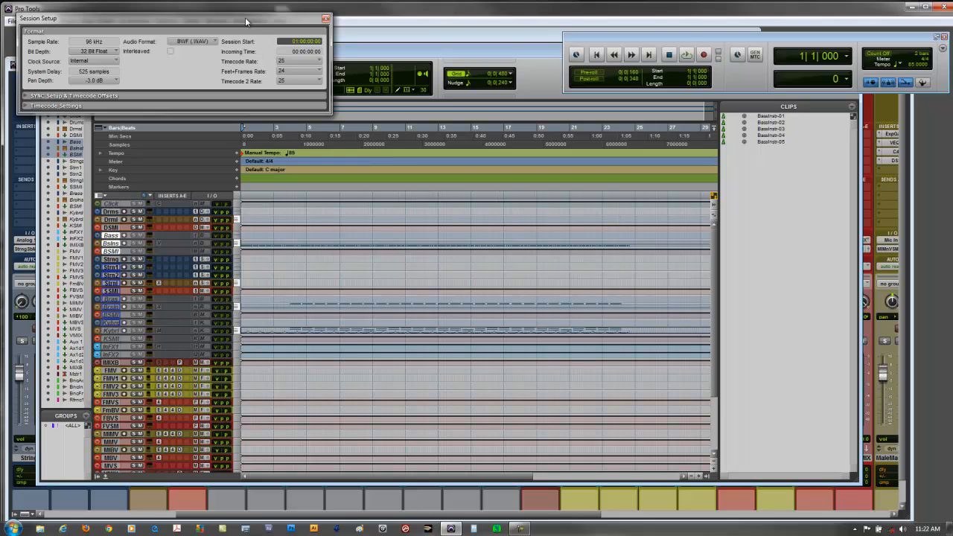
drag(247, 15, 549, 193)
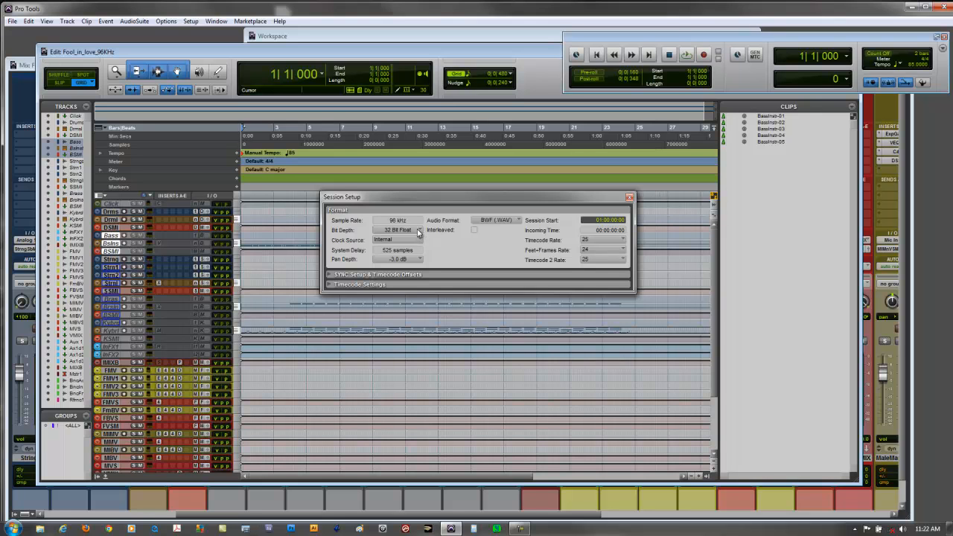
click(418, 232)
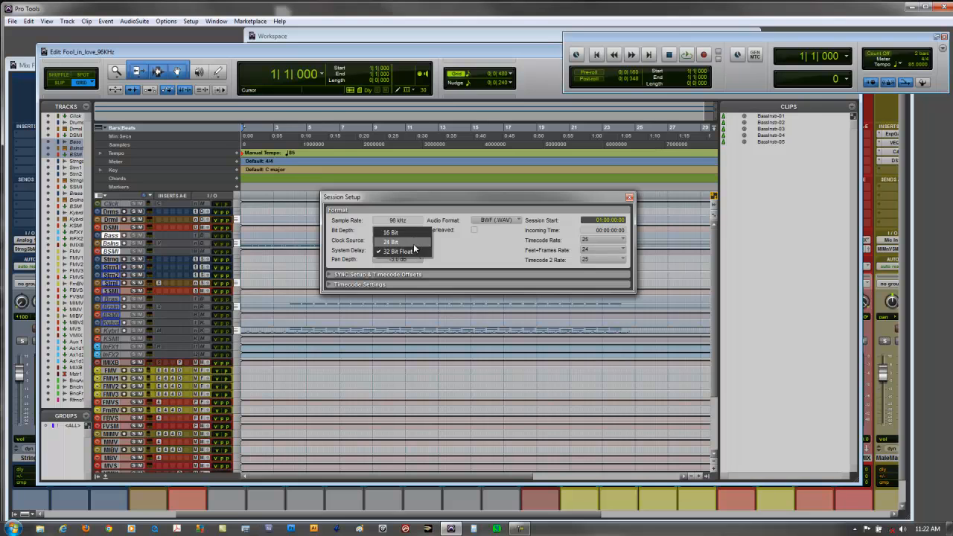
click(491, 244)
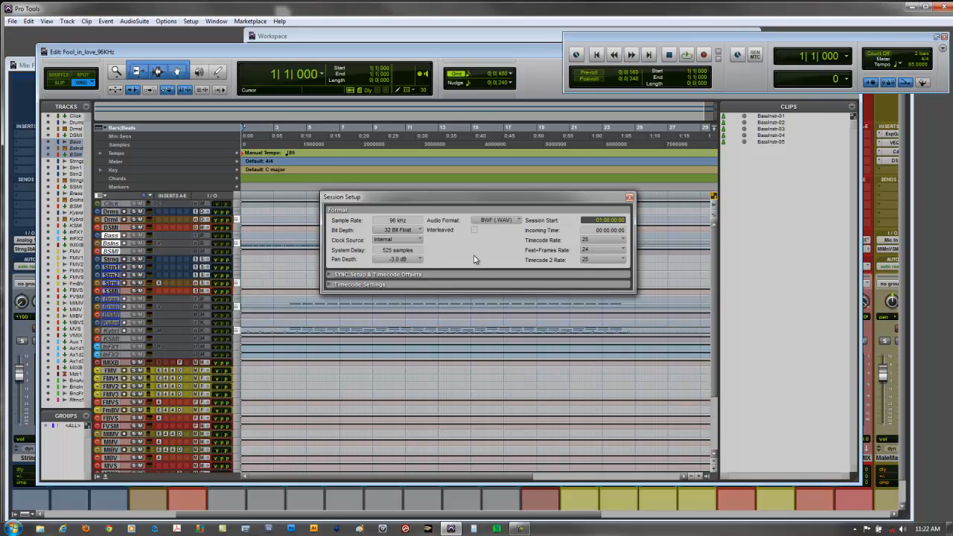
click(512, 221)
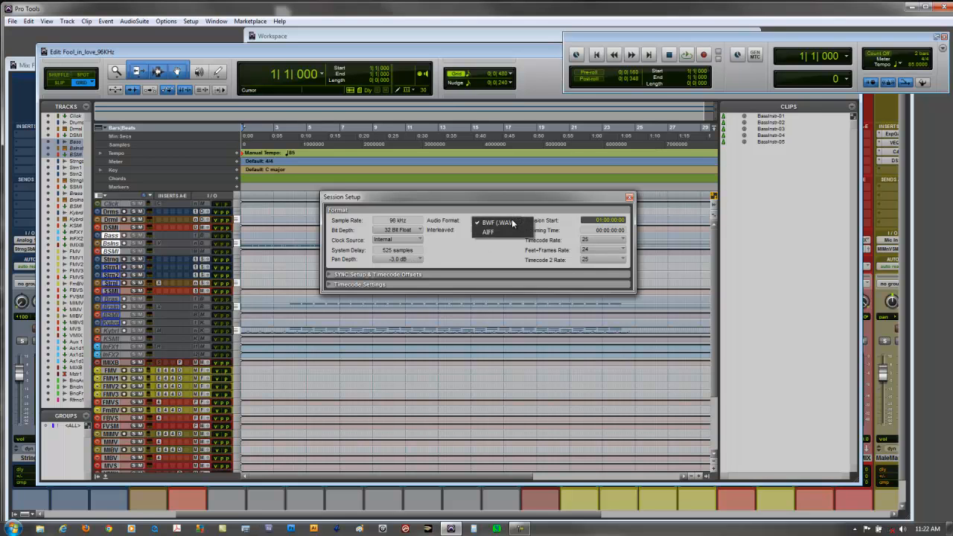
click(469, 241)
click(630, 198)
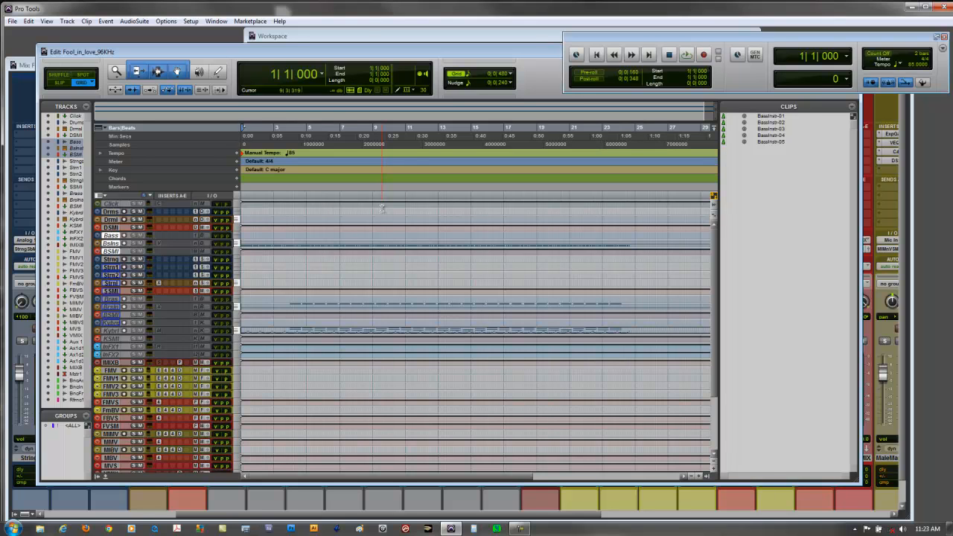
Examine the Delay Compensation Engine options in the Playback Engine settings and close the dialog without changing them
click(216, 21)
click(216, 21)
click(191, 21)
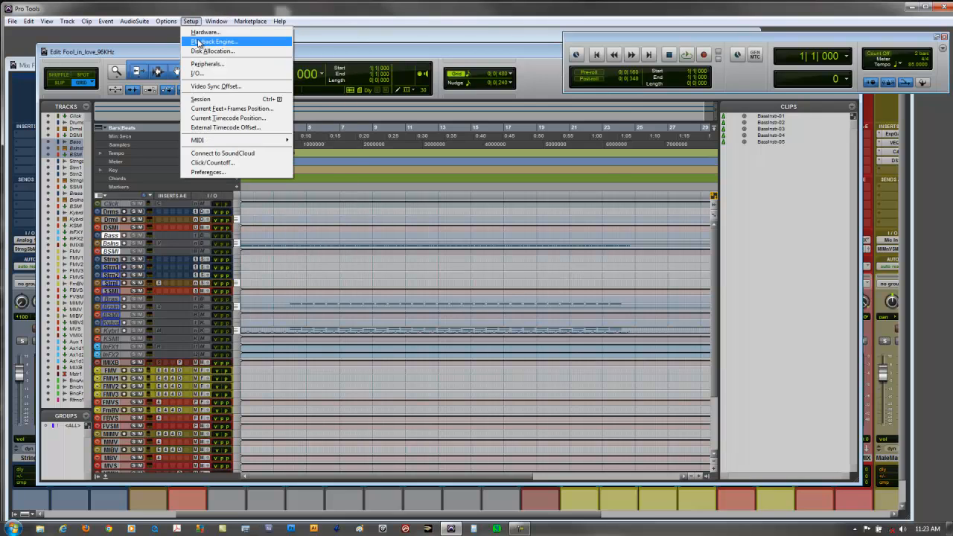
click(198, 41)
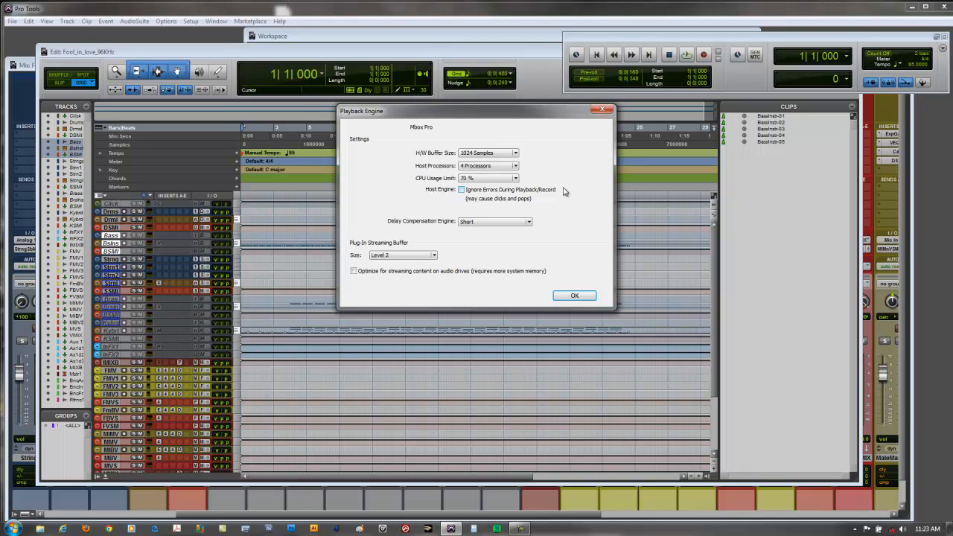
click(529, 223)
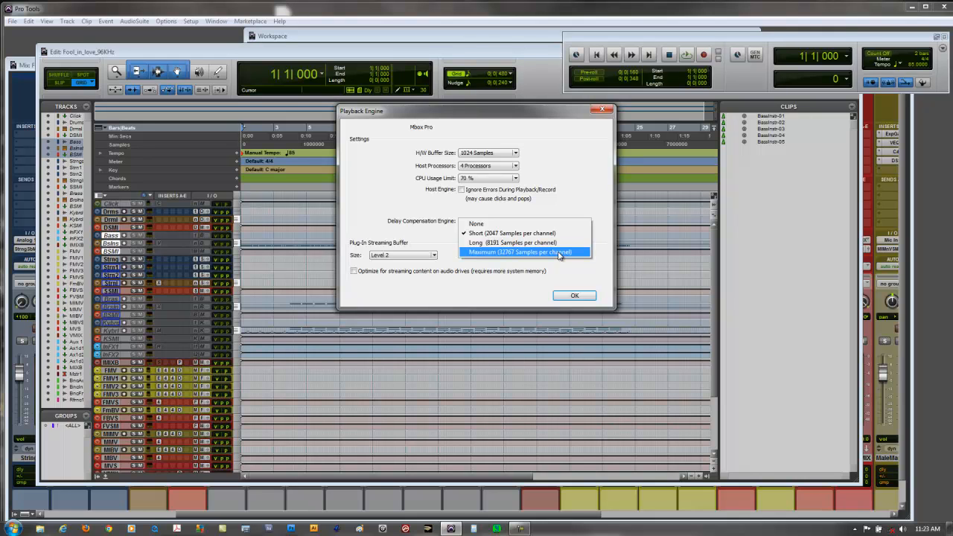
click(371, 214)
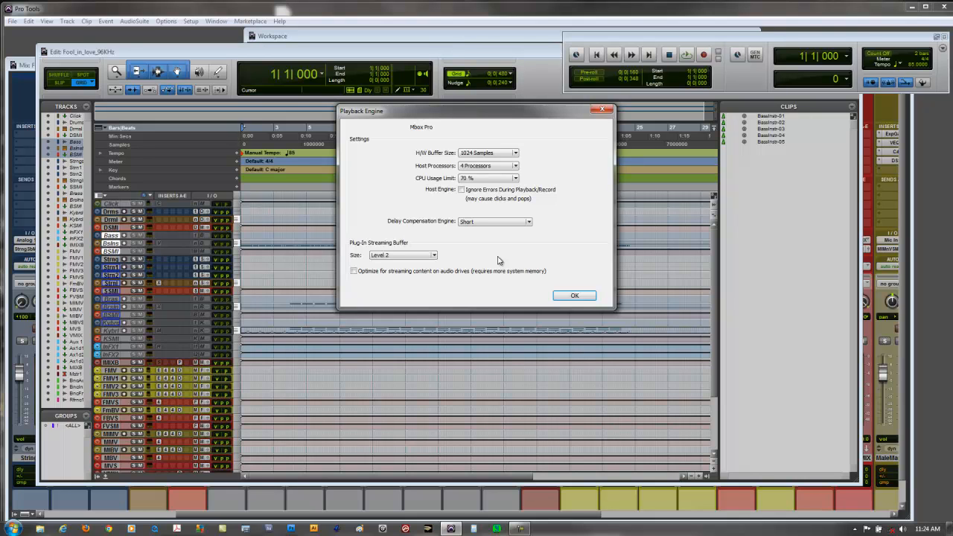
click(607, 110)
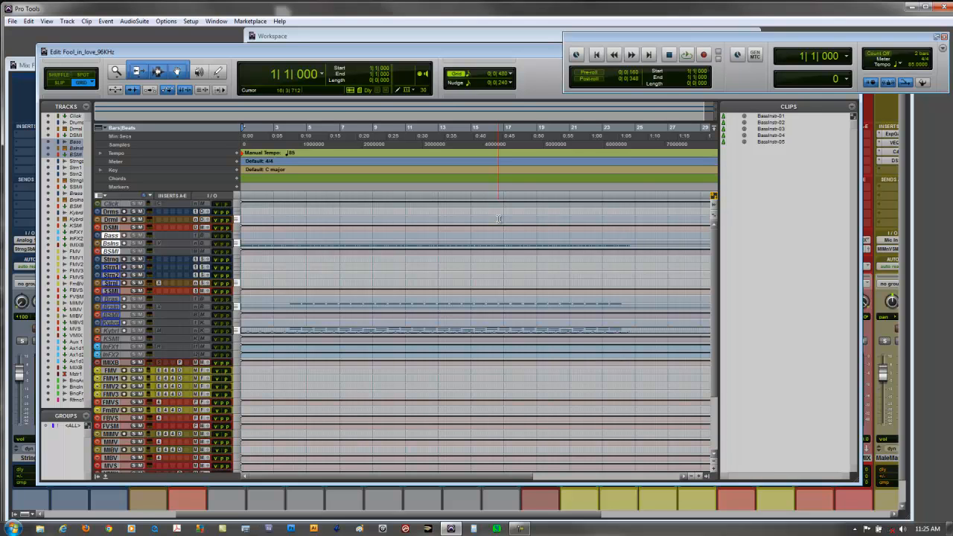
Look through the kinds of data the session can import and export
click(13, 21)
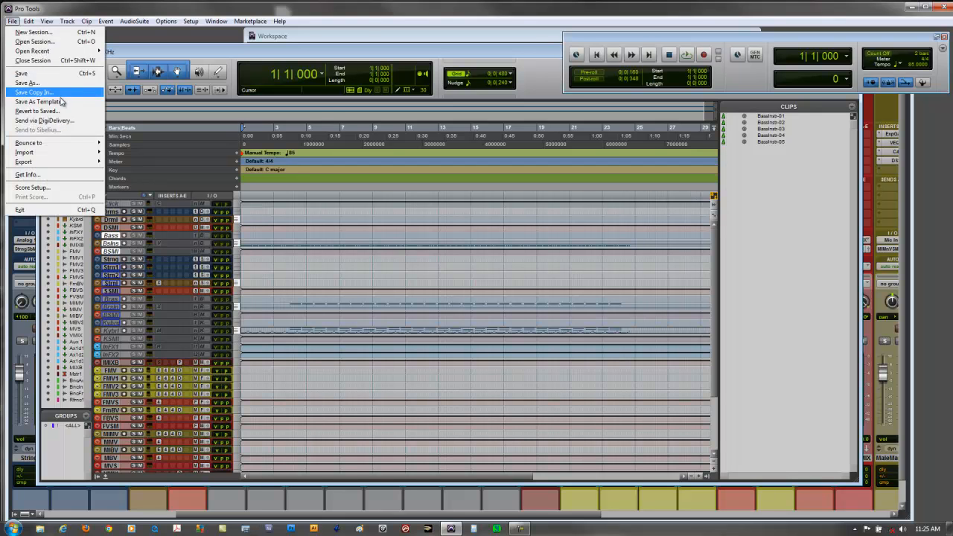
mouse_move(78, 153)
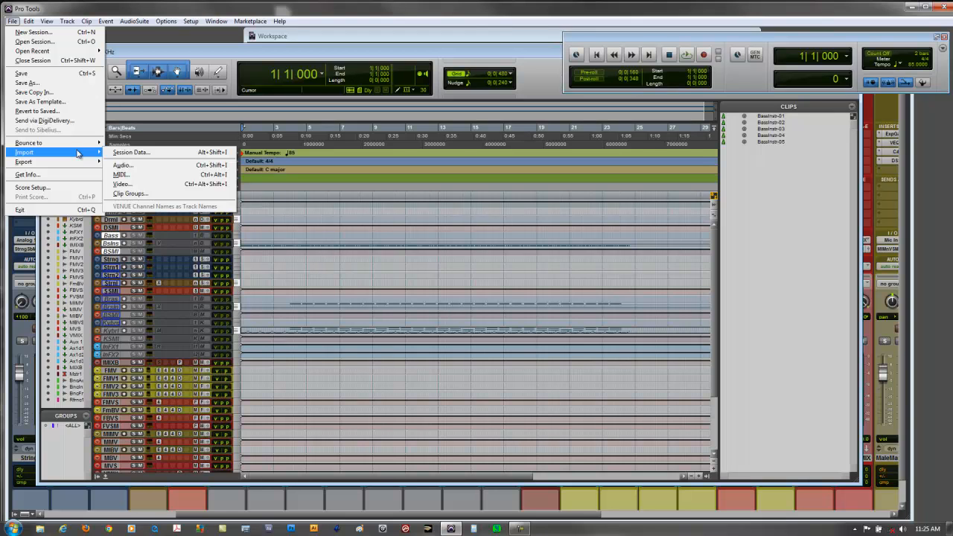
mouse_move(33, 162)
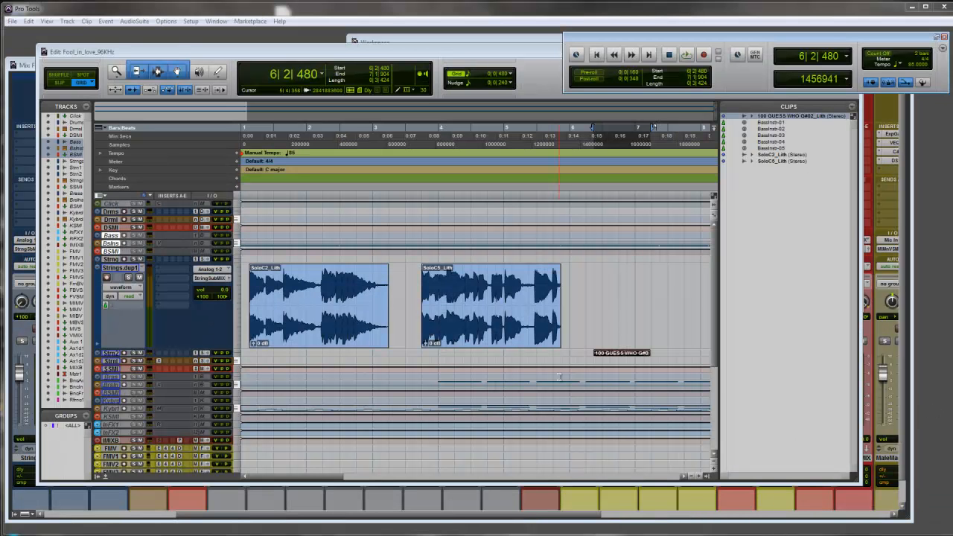
Select the Strings.dup1 track and look at the export options for selected tracks
click(119, 269)
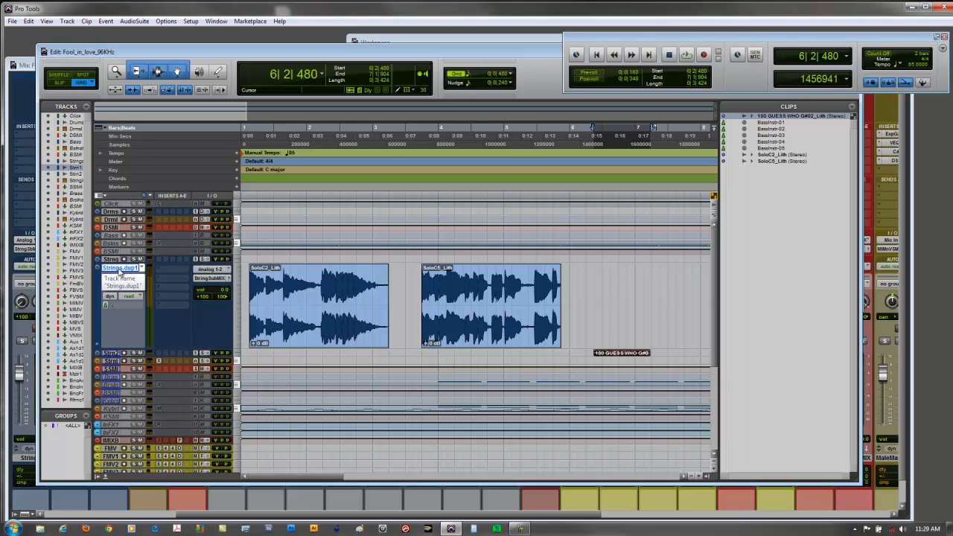
click(12, 21)
mouse_move(51, 164)
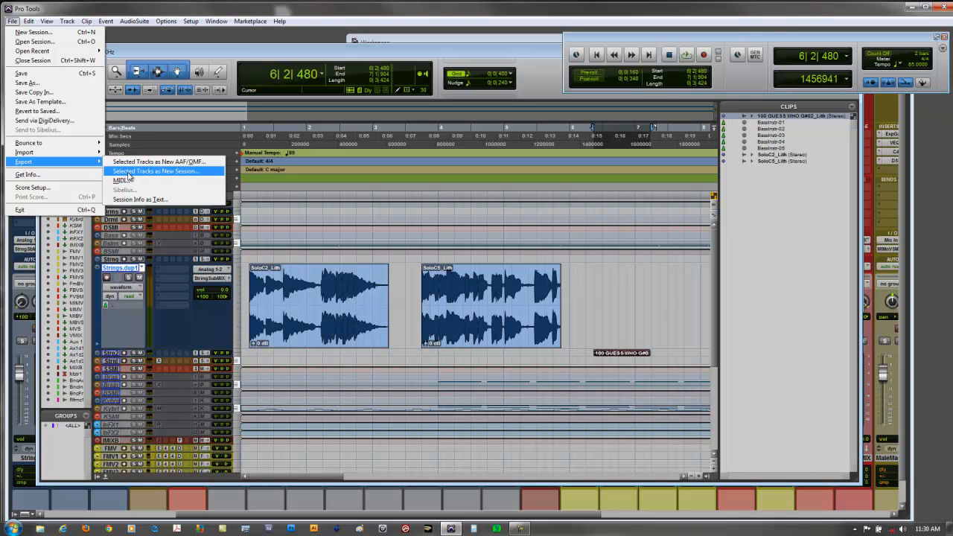
Examine the Import Session Data settings for Bomb_Shell_96KHz.ptf and close the dialog without importing
mouse_move(75, 153)
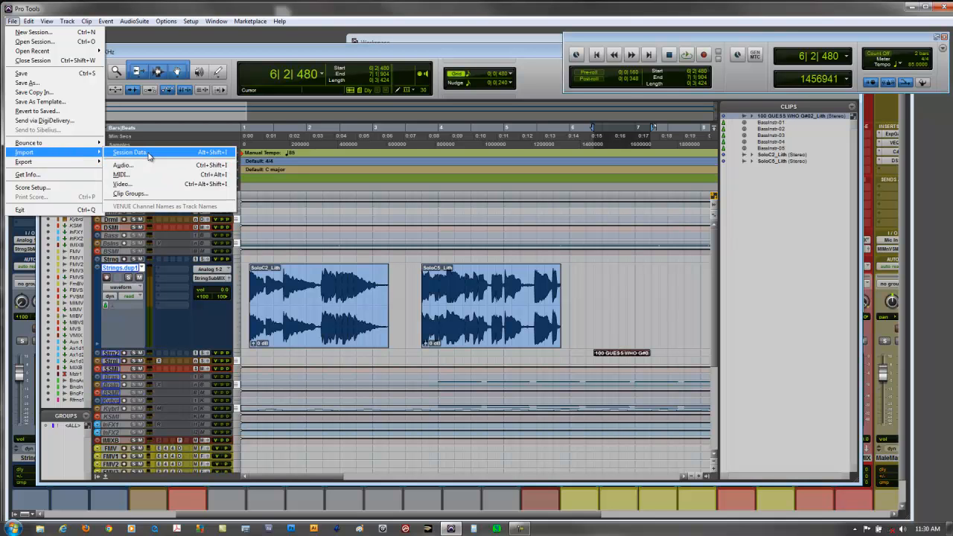
click(148, 153)
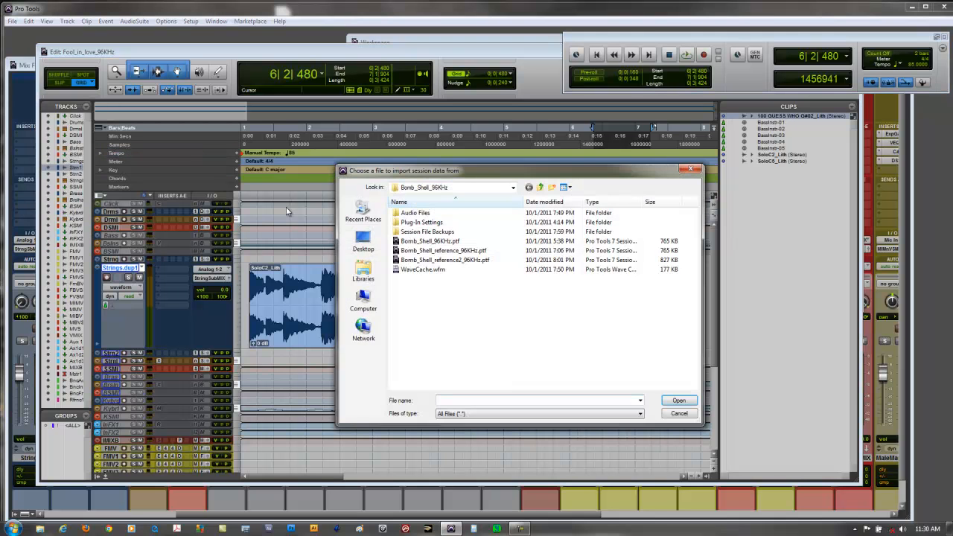
click(429, 241)
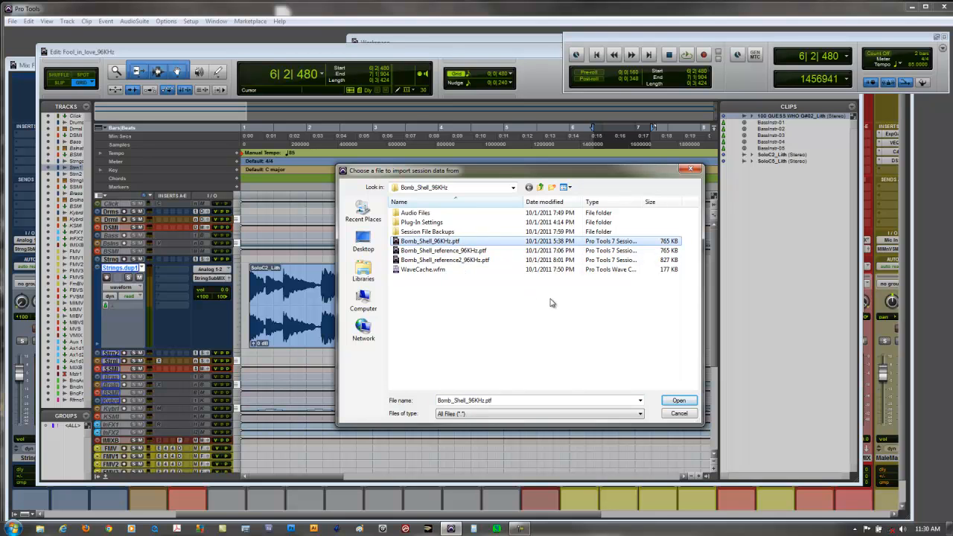
click(677, 402)
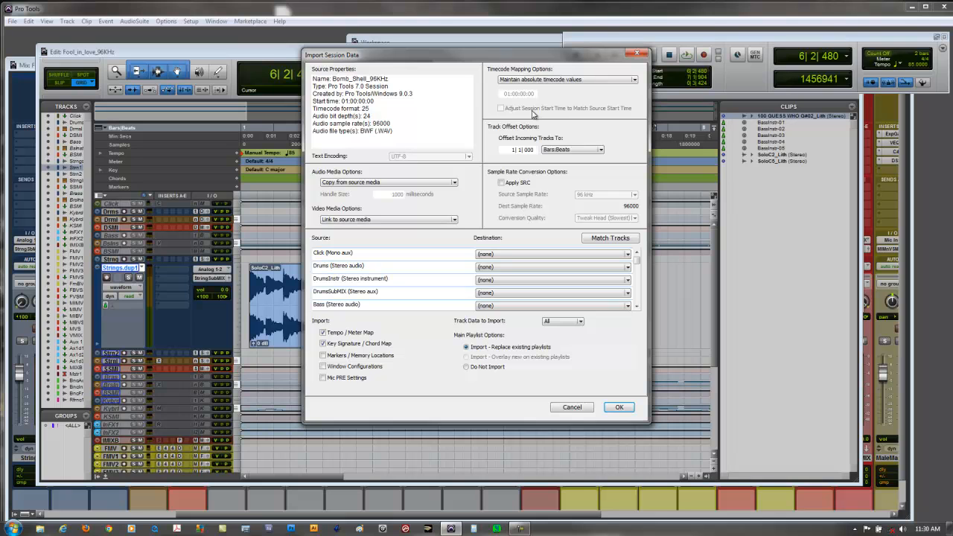
click(638, 56)
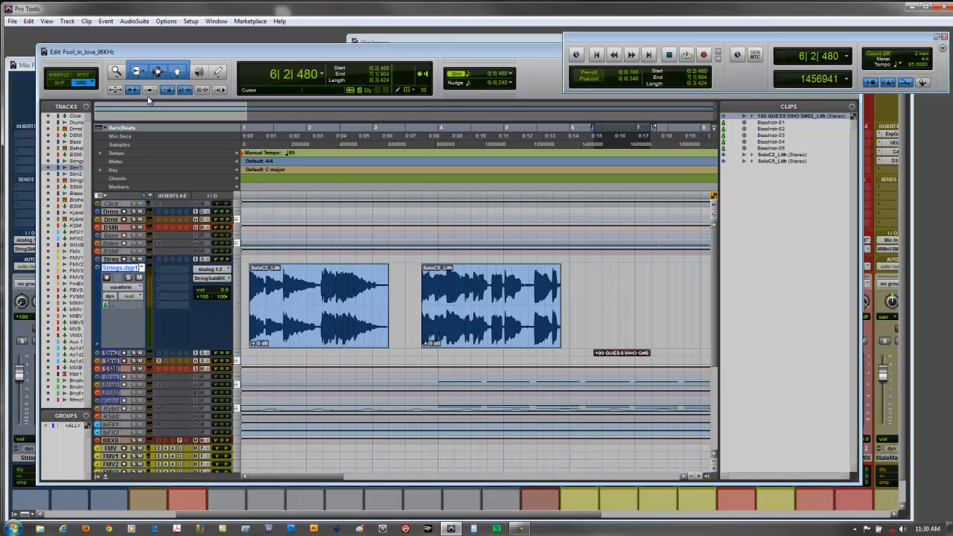
Review the Bounce to Disk settings, including the Share with SoundCloud option, and close the dialog without bouncing
click(15, 24)
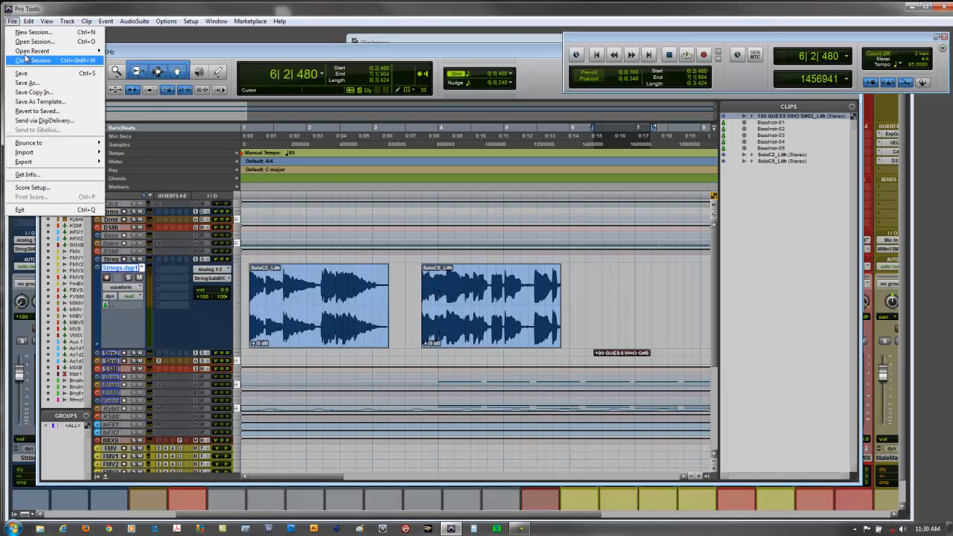
mouse_move(55, 149)
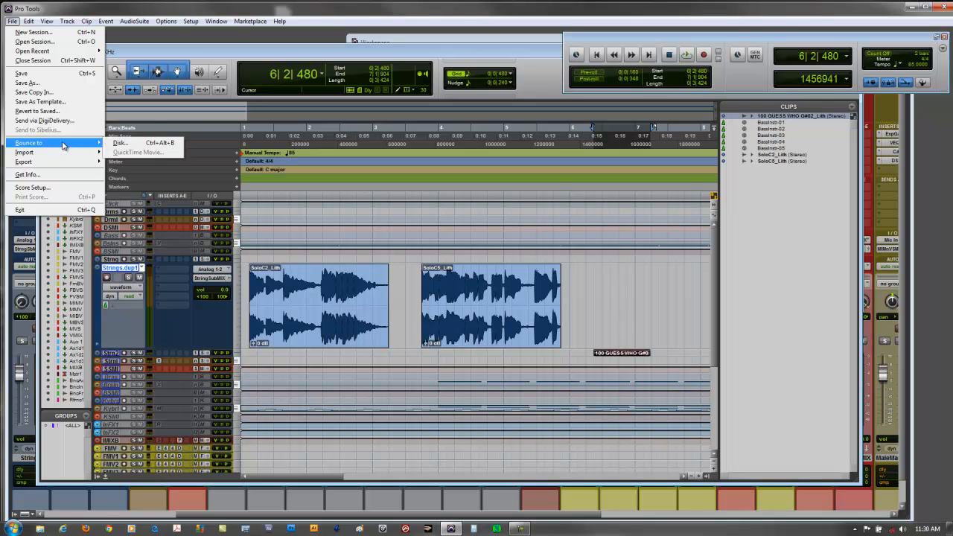
click(131, 146)
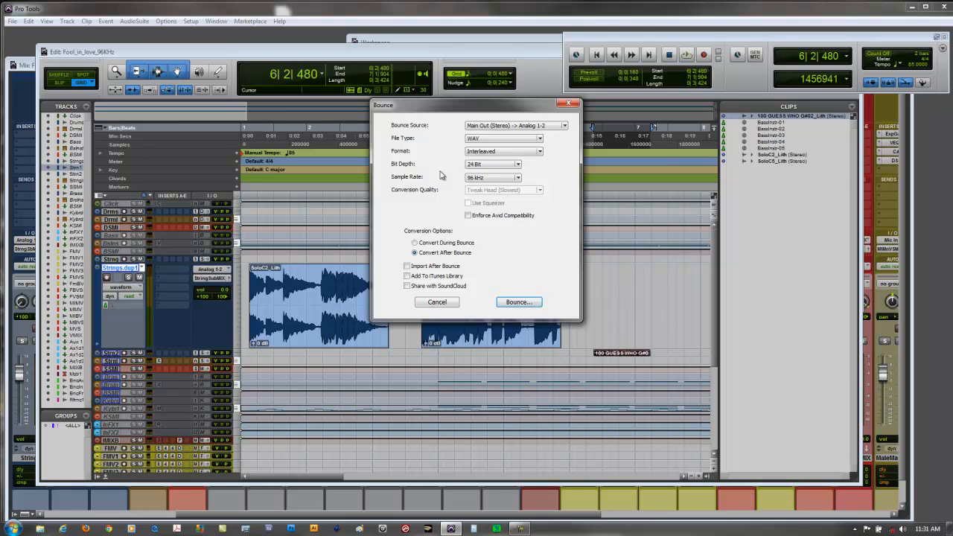
click(409, 288)
click(568, 104)
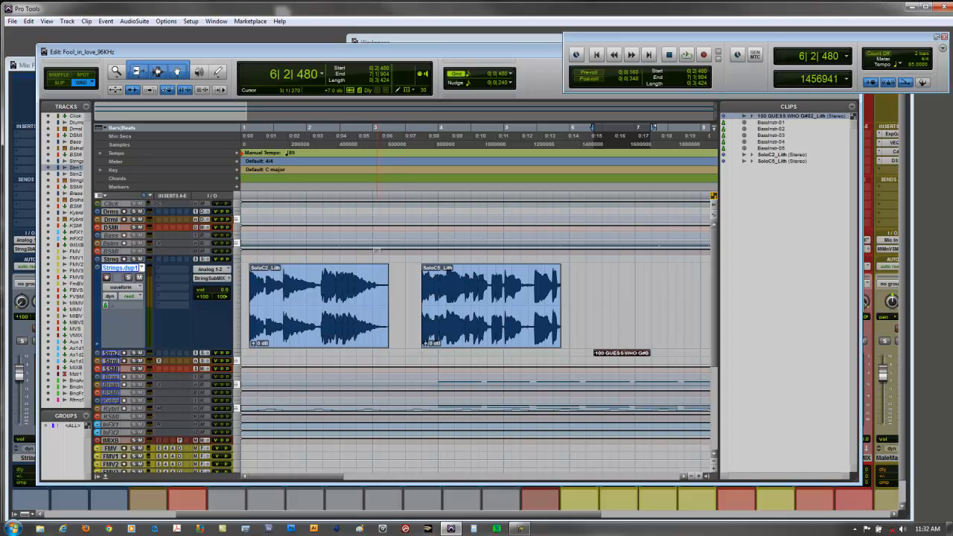
Select the SoloC2_Lith clip and look through the track view options of the Strings.dup1 track
click(299, 332)
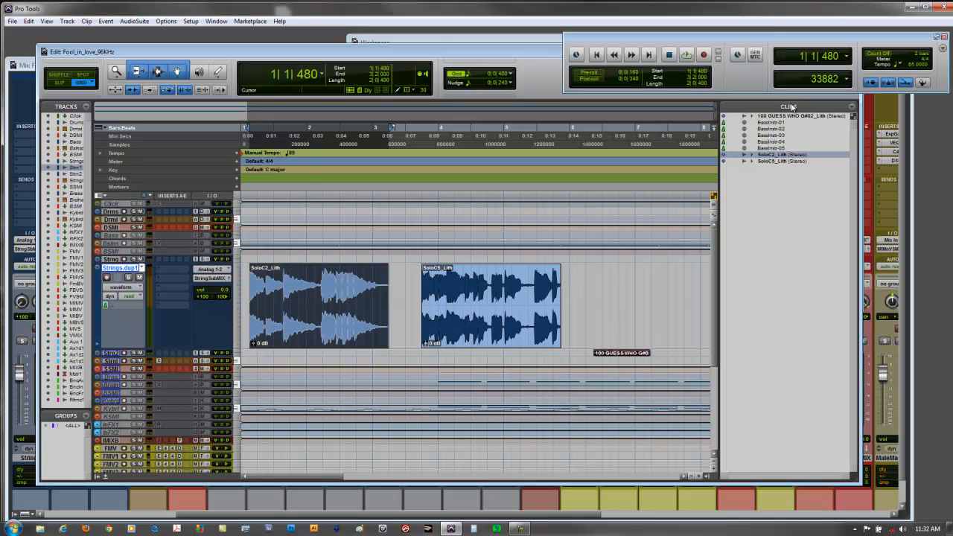
click(122, 287)
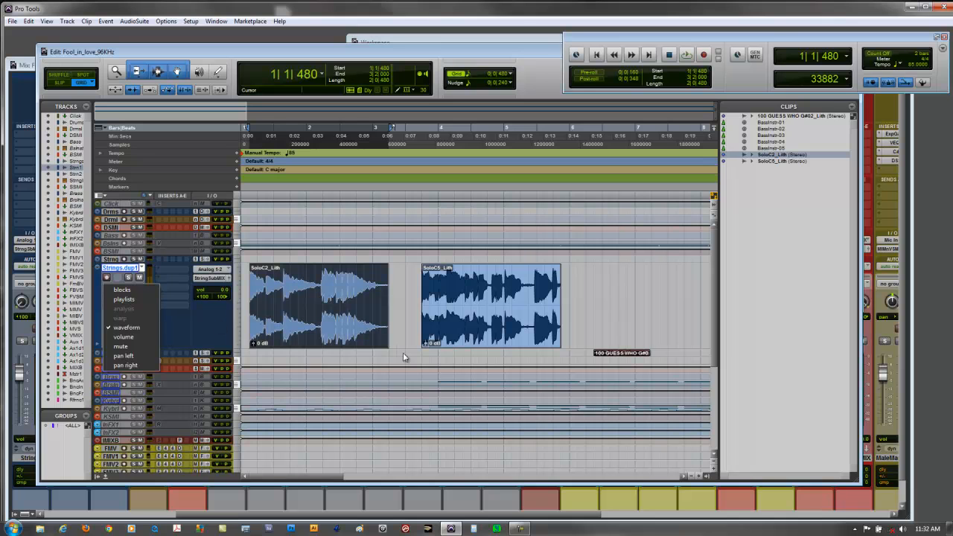
click(181, 364)
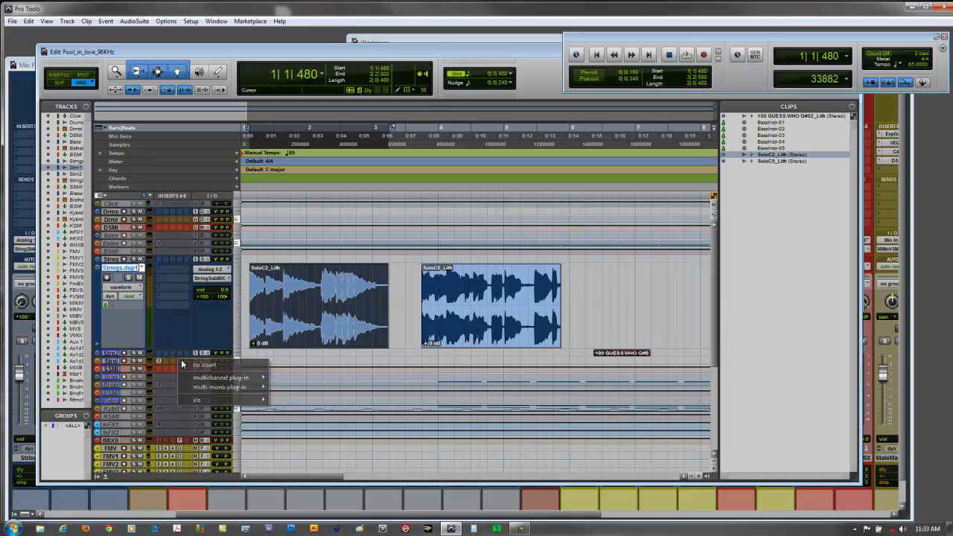
Enlarge the StringsInstr track and look through its track view options, leaving it set to clips
click(114, 362)
drag(116, 364, 111, 439)
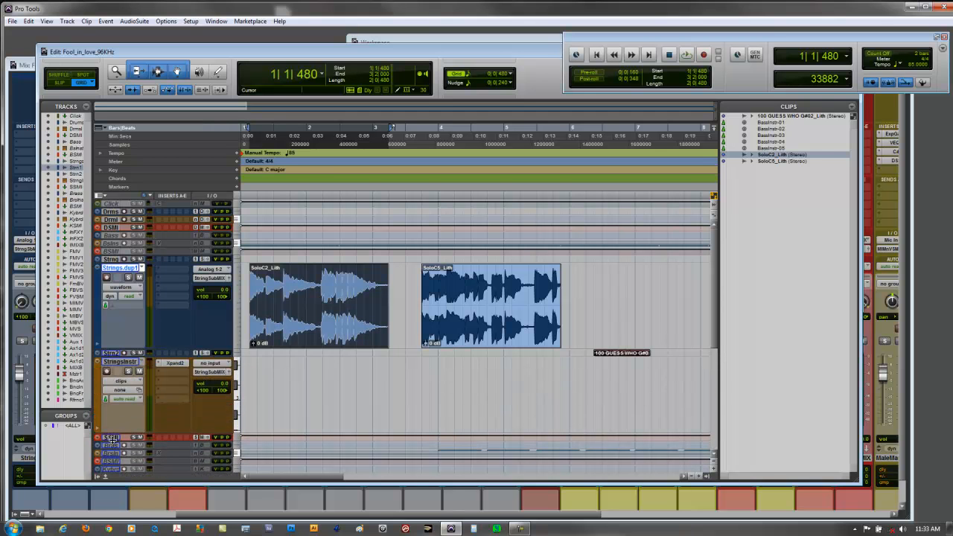
click(139, 383)
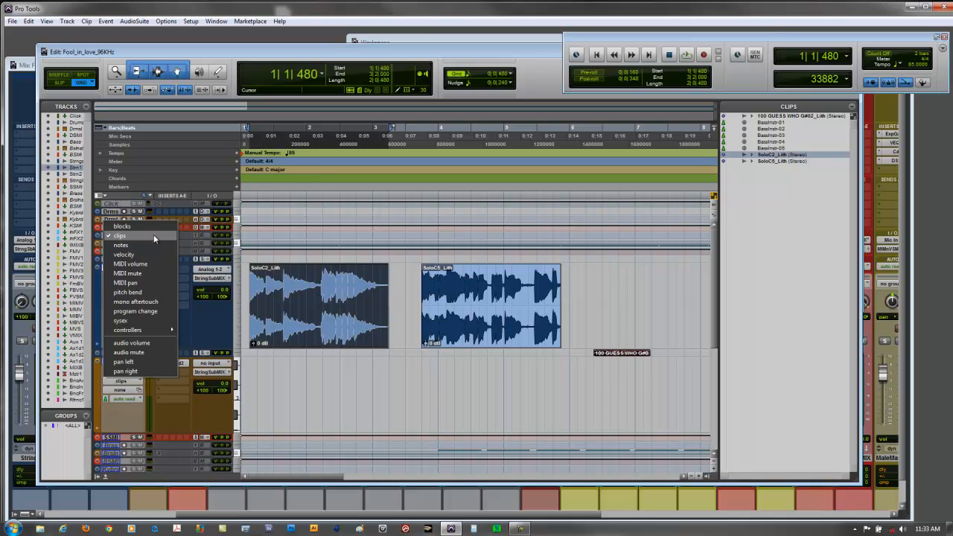
click(712, 272)
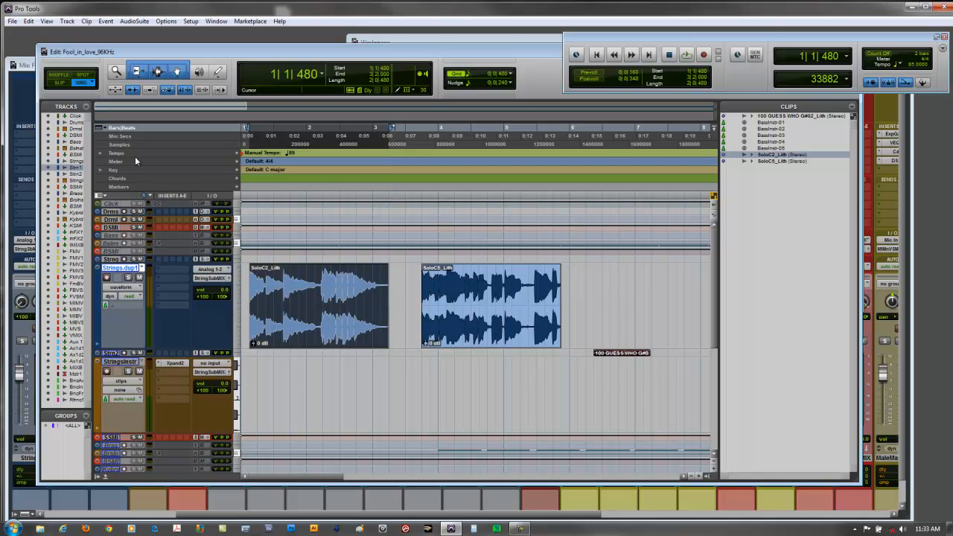
Look through the ruler display options for the Edit window timeline
click(104, 127)
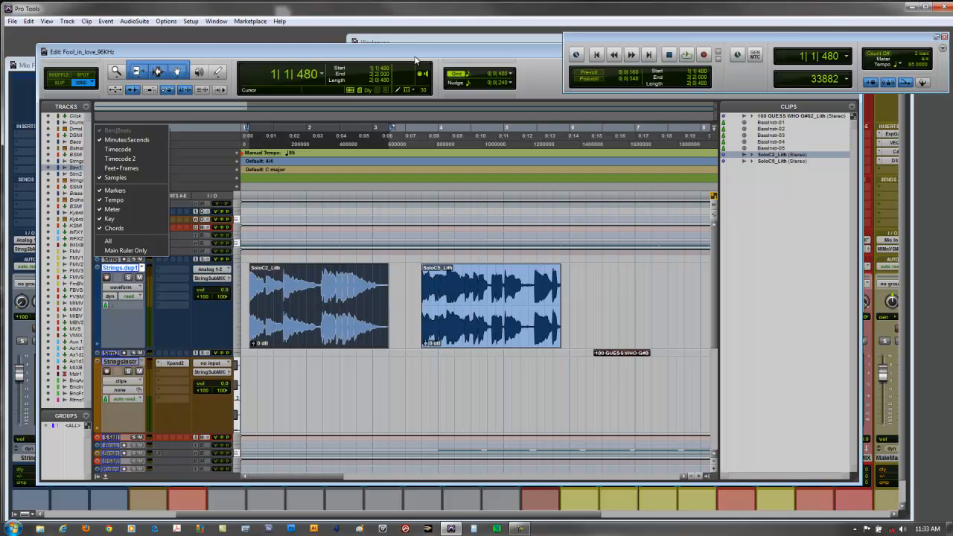
click(138, 24)
Open the D-Verb AudioSuite reverb for the selected clip, examine its settings and preview control, and close it without rendering
click(138, 24)
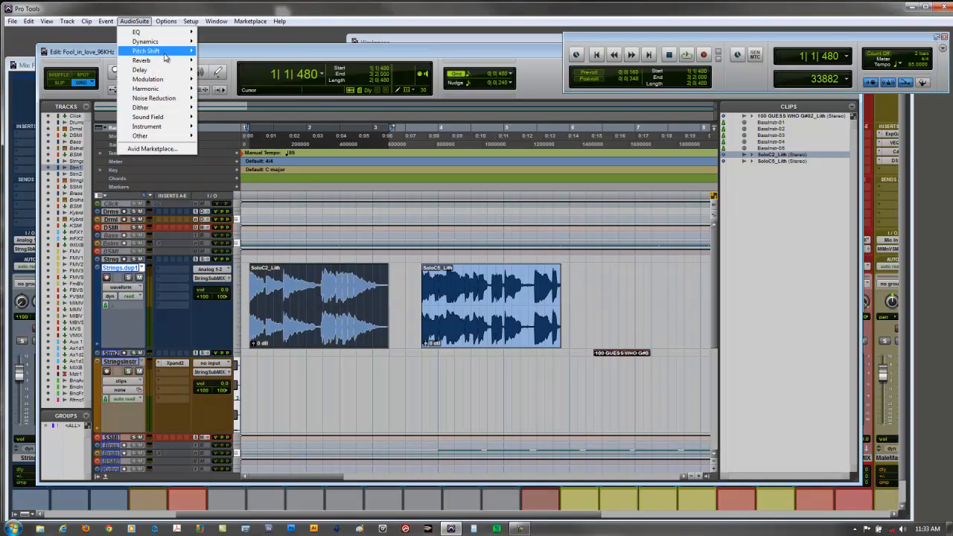
mouse_move(168, 61)
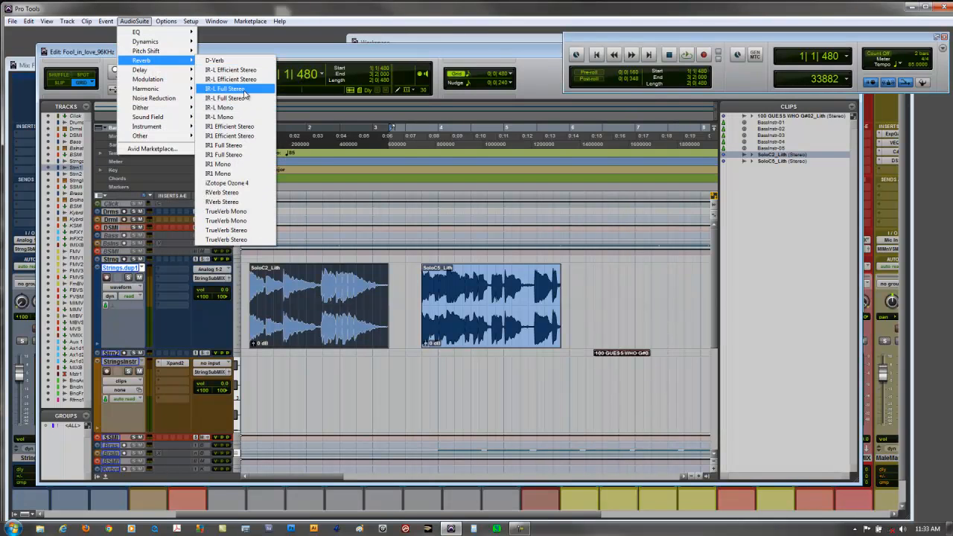
click(235, 61)
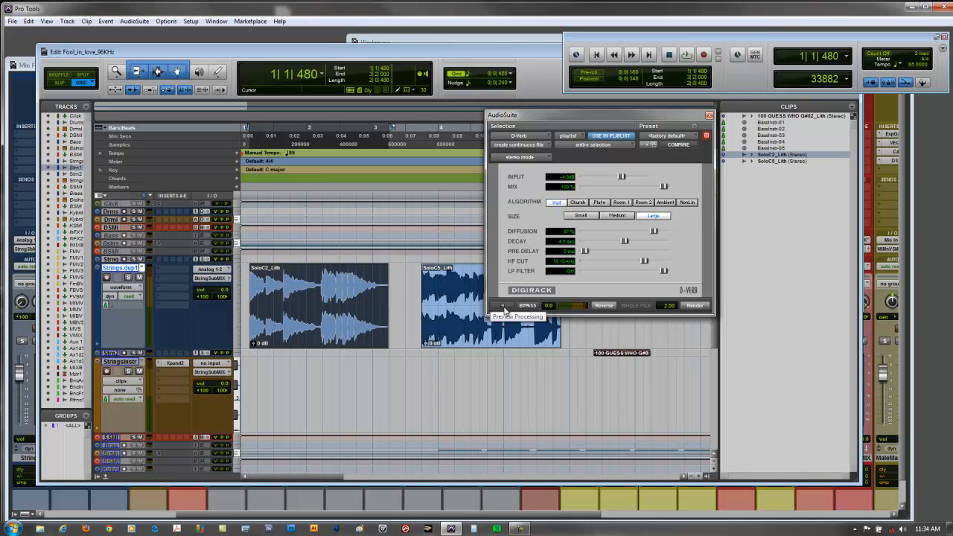
click(710, 118)
Look at the Funk folder's audio files in the Workspace browser and at the available Marketplace options
click(551, 37)
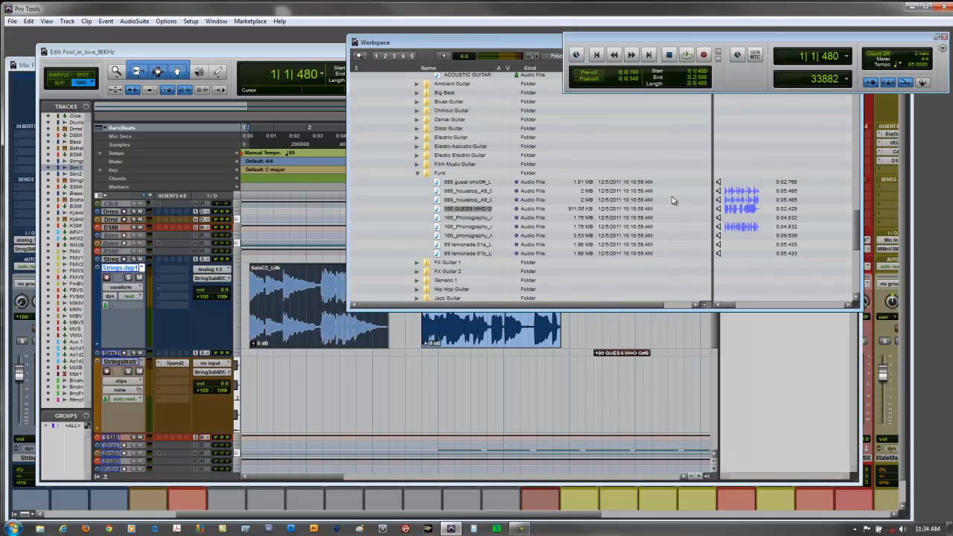
click(305, 52)
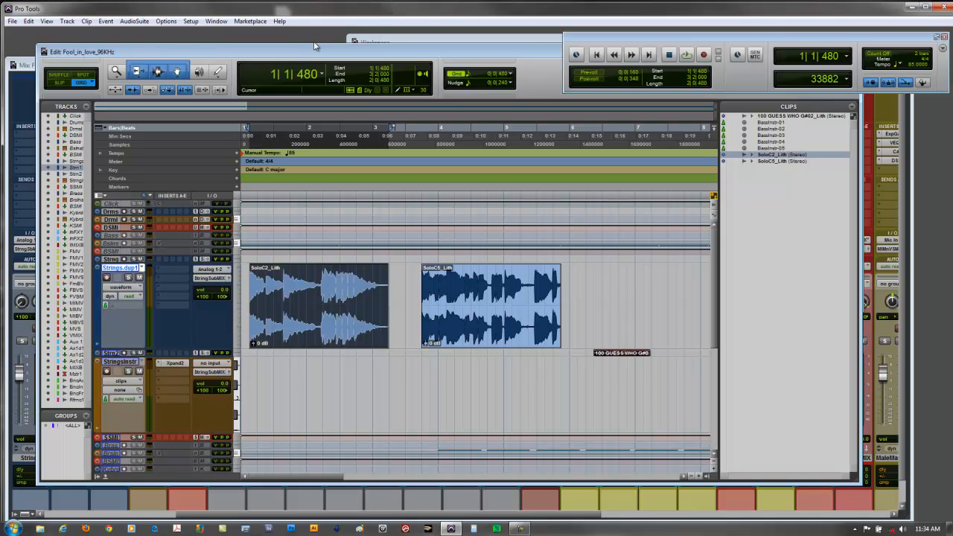
click(250, 22)
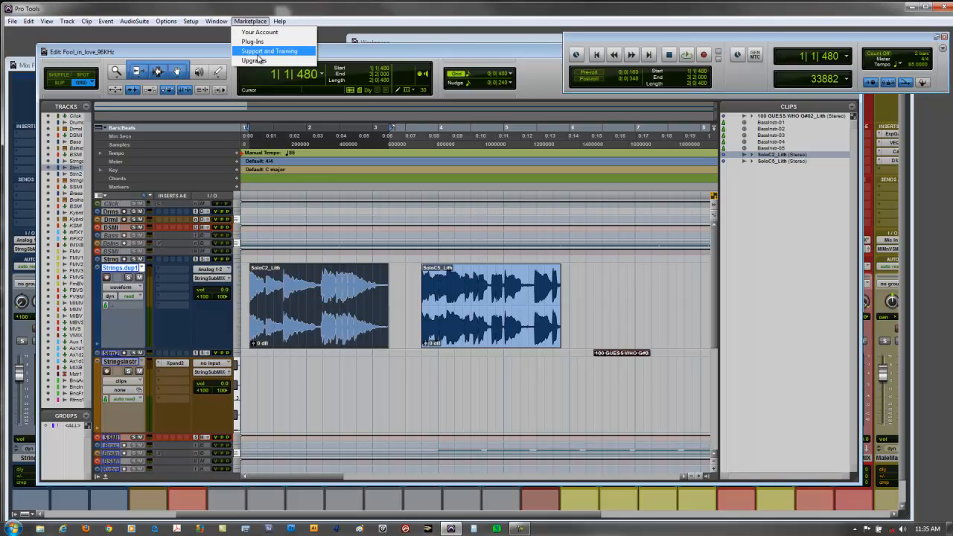
click(208, 47)
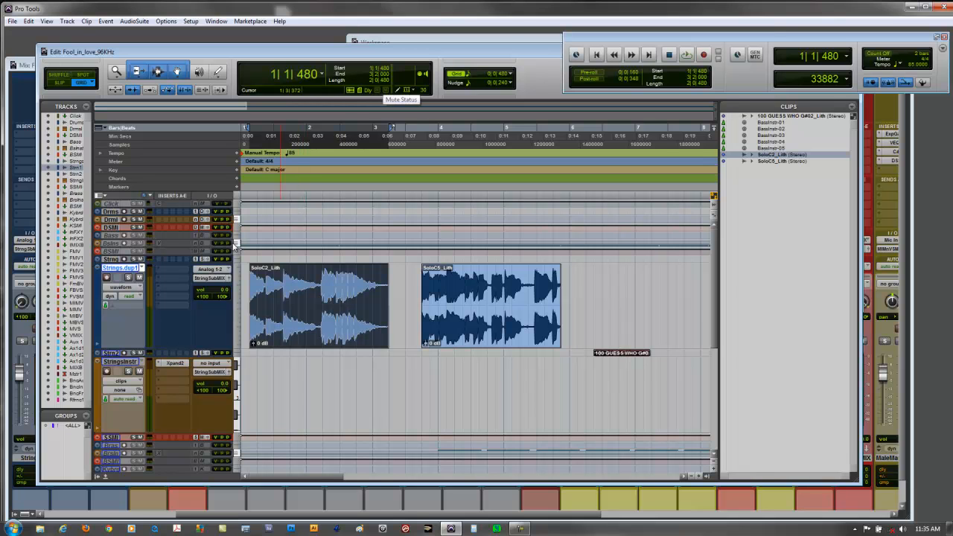
Mute the Strings.dup1 track, look across the channels in the Mix window and return to the Edit window
click(138, 278)
click(26, 65)
drag(342, 516, 430, 517)
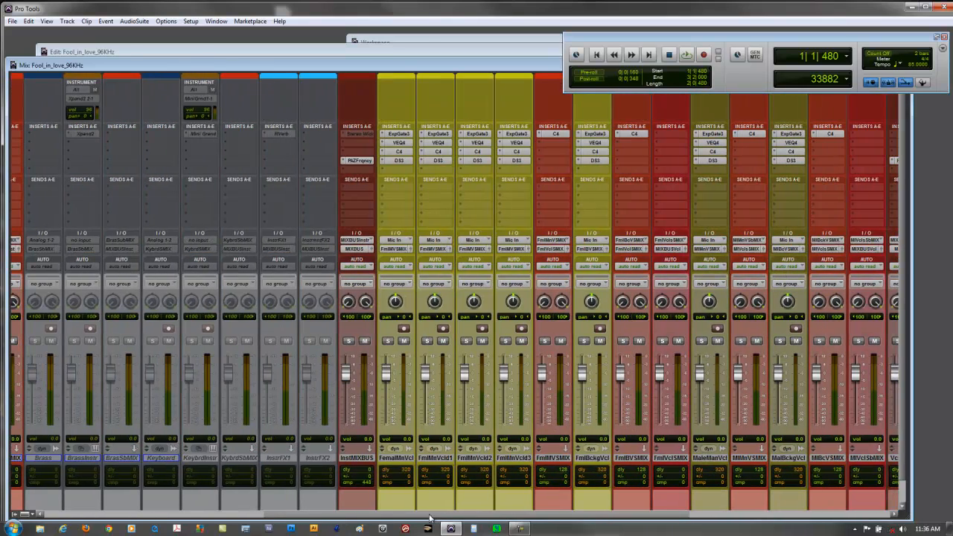
click(327, 51)
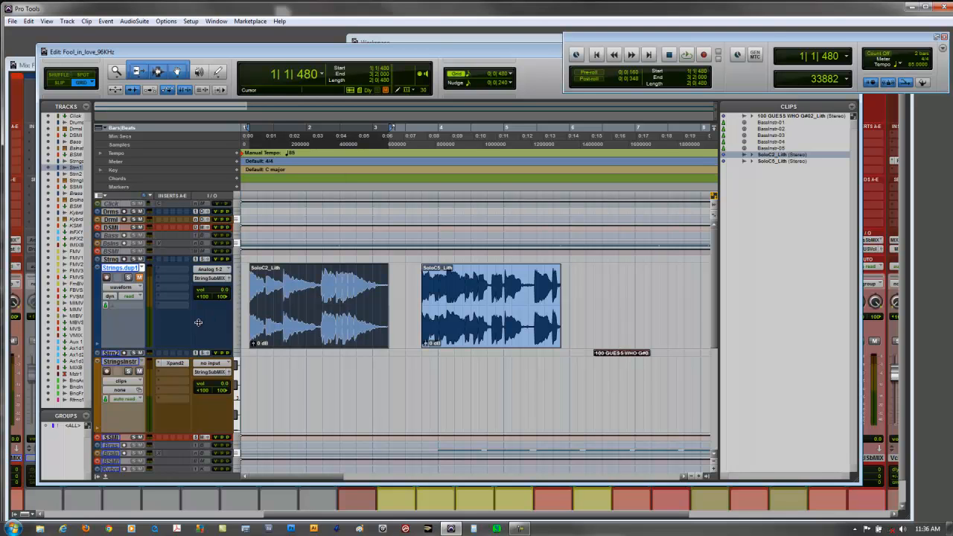
Solo the StringsInstr track and clear the active solo
click(128, 371)
click(378, 95)
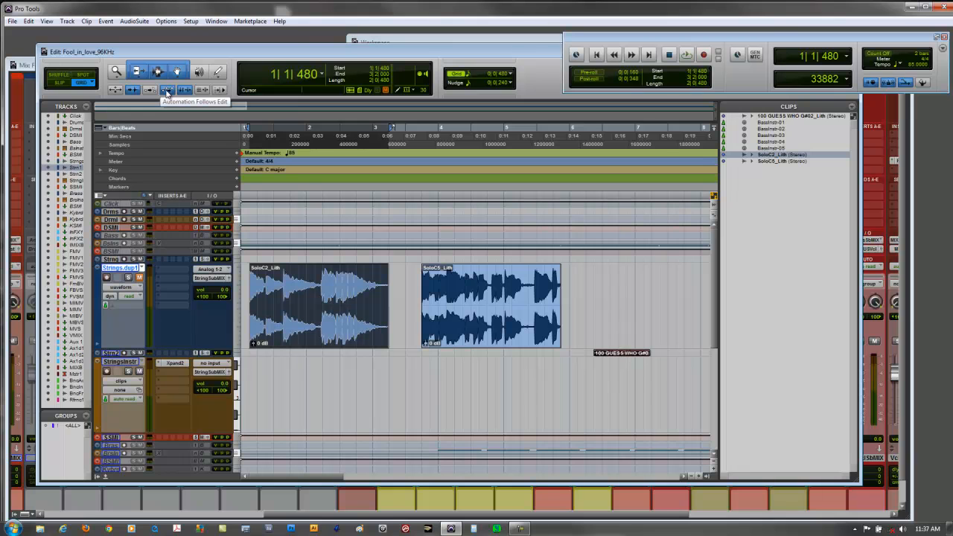
Look through the session's playback and editing options, including Automation Follows Edit
click(165, 21)
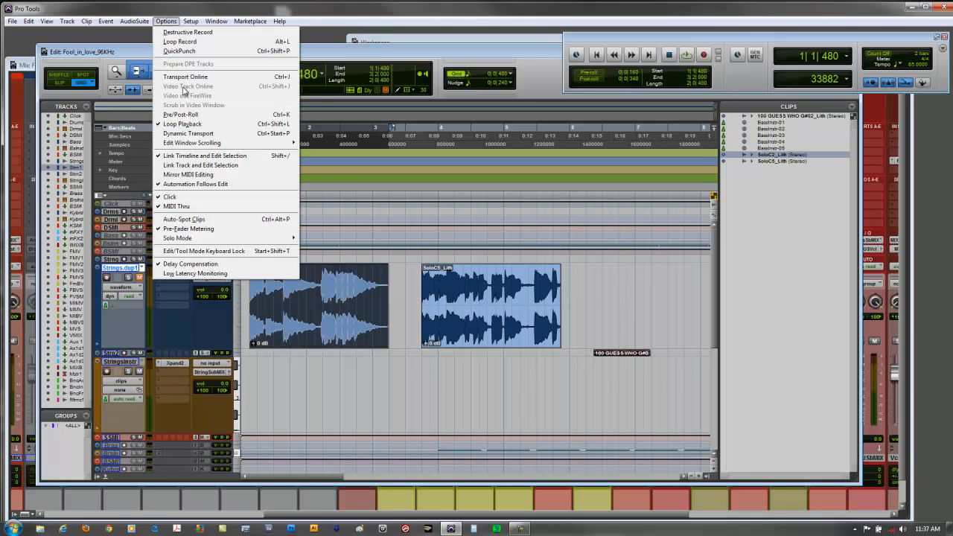
click(145, 35)
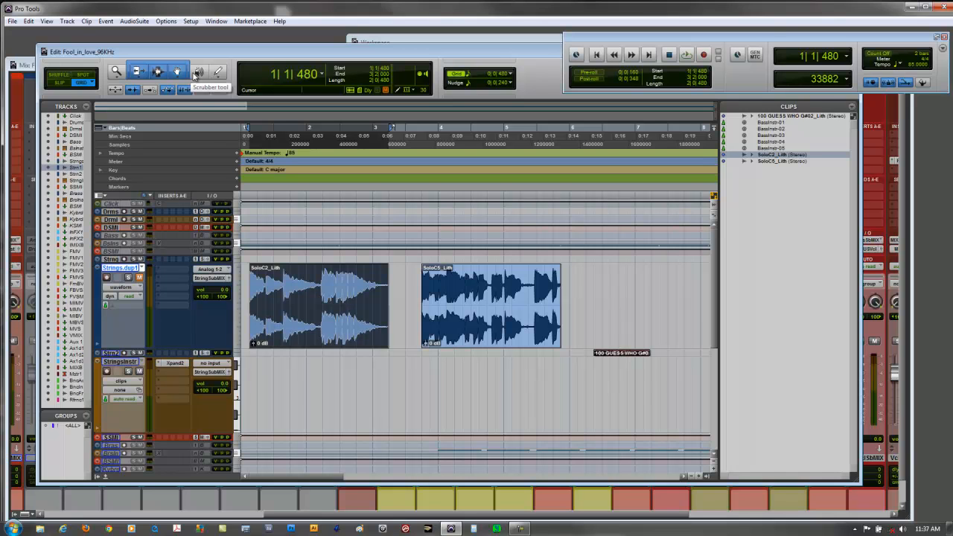
Move the SoloC2_Lith clip to start at 1|3|480 and the SoloC5_Lith clip to start at 3|4|480
drag(334, 335, 351, 336)
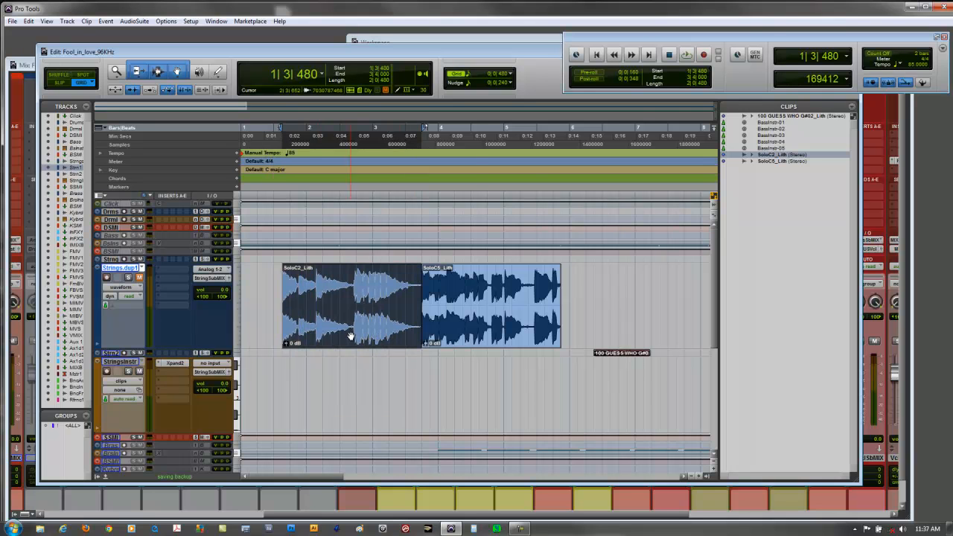
drag(466, 341, 494, 340)
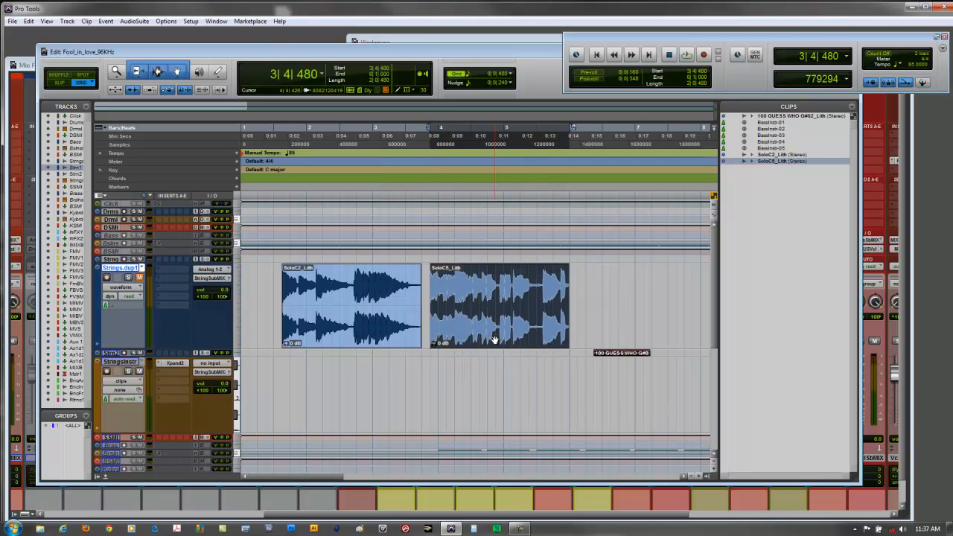
Color the SoloC5_Lith clip yellow with the Color Palette and close the palette
click(216, 21)
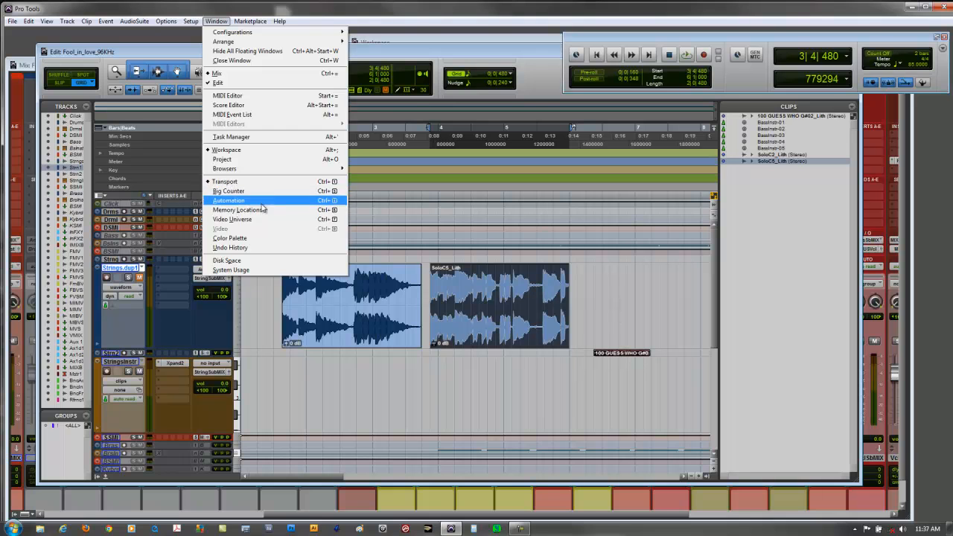
click(266, 238)
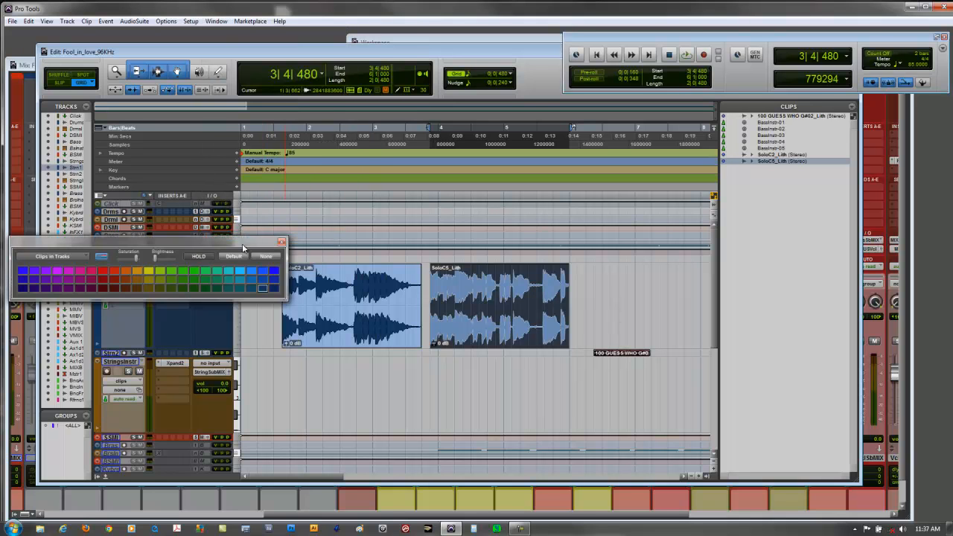
click(149, 271)
click(282, 242)
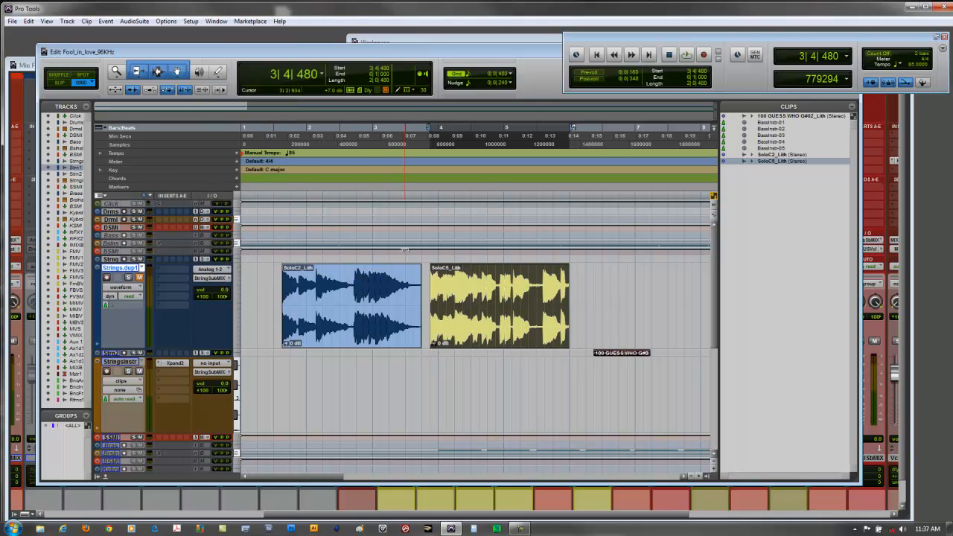
Move the SoloC5_Lith clip to 3|2|000 over the end of SoloC2_Lith and crossfade the two clips with adjusted bounds
drag(494, 347, 449, 343)
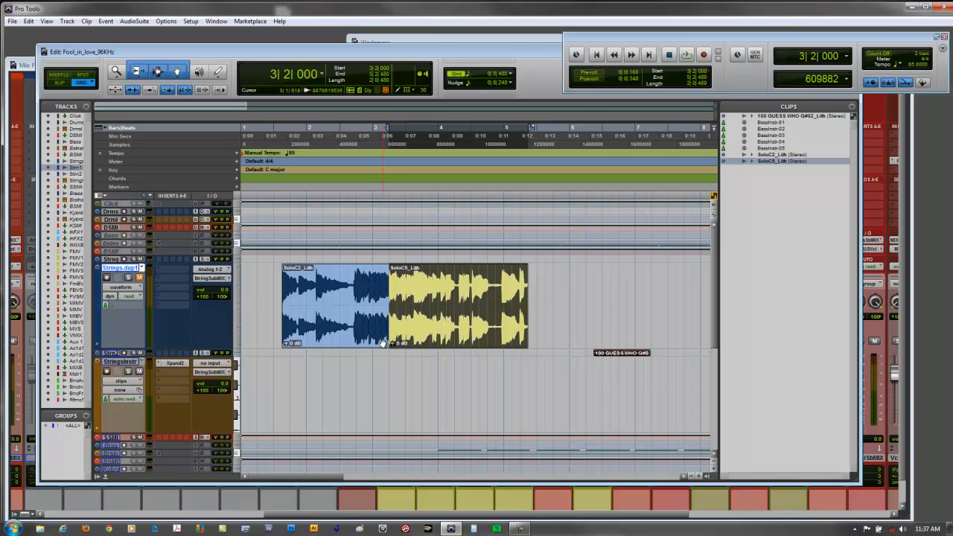
drag(389, 339, 372, 342)
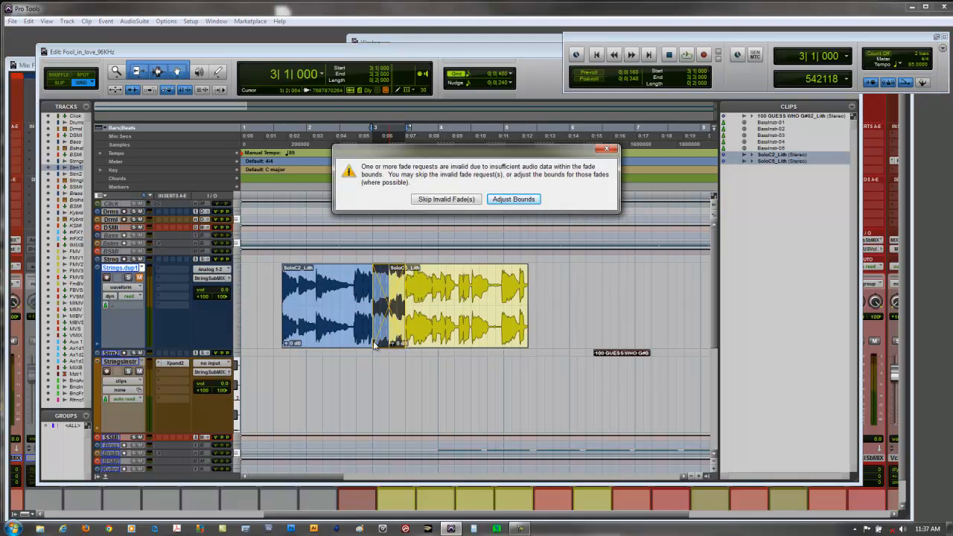
click(513, 199)
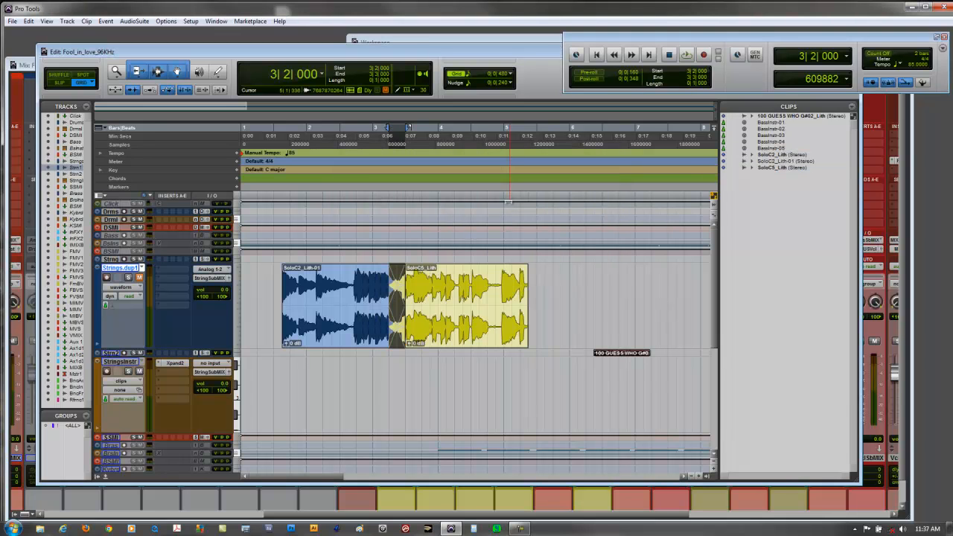
Inspect the crossfade between the two clips up close and look at the waveform display options, including Overlapped Crossfades
click(698, 477)
click(697, 477)
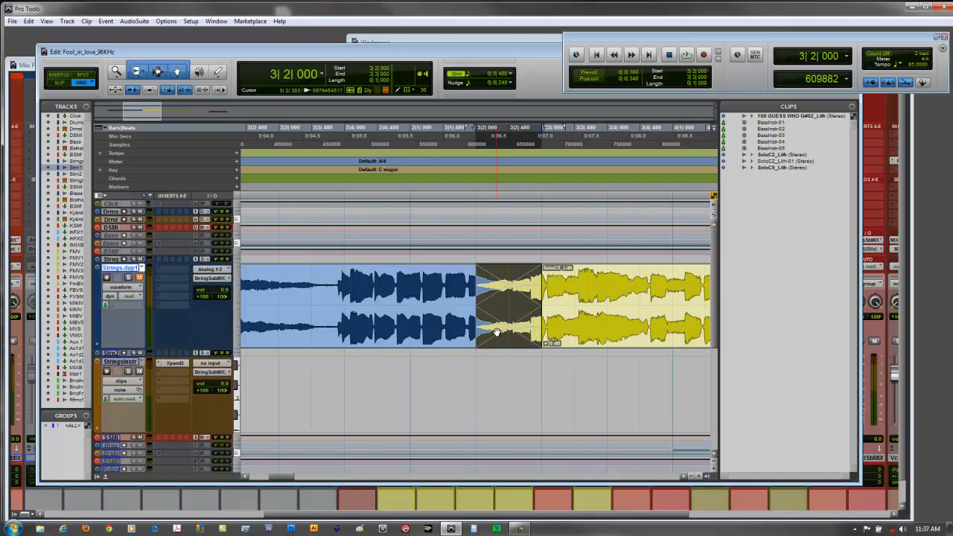
click(48, 22)
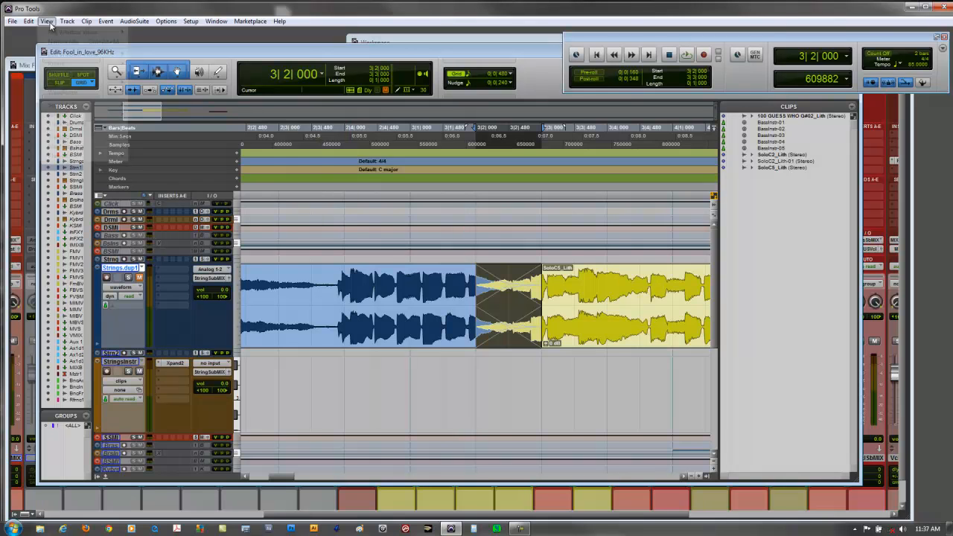
mouse_move(89, 92)
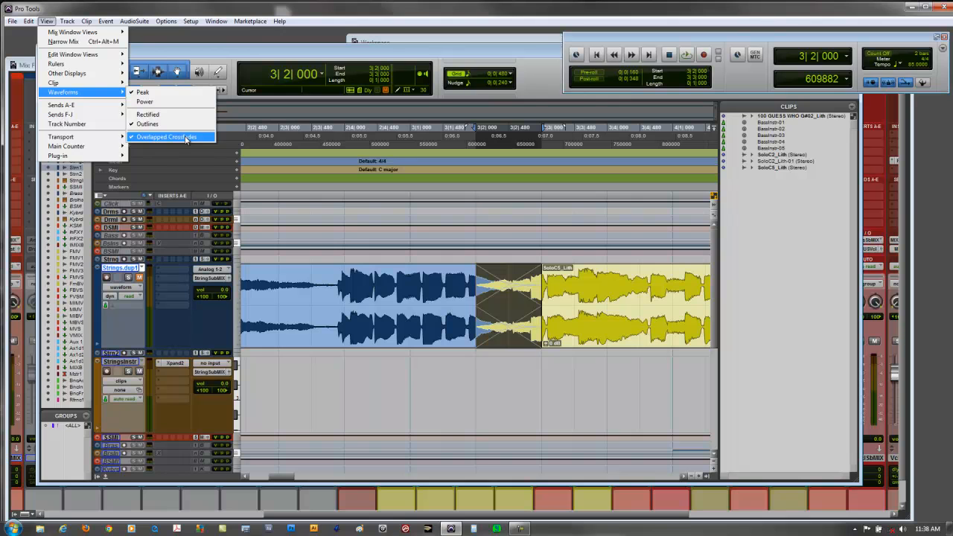
click(243, 51)
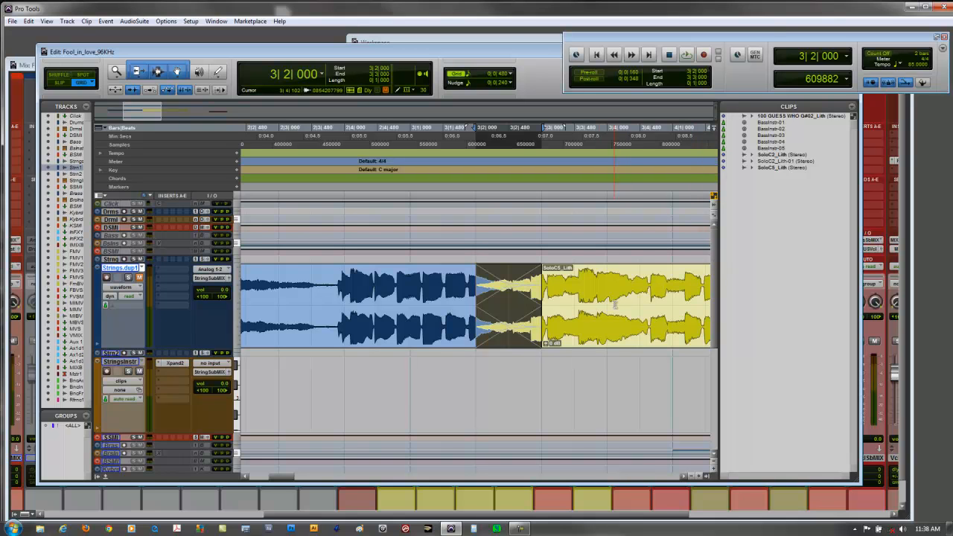
Select the SoloC5_Lith clip and move it away from the first clip to start at 3|4|000
click(690, 477)
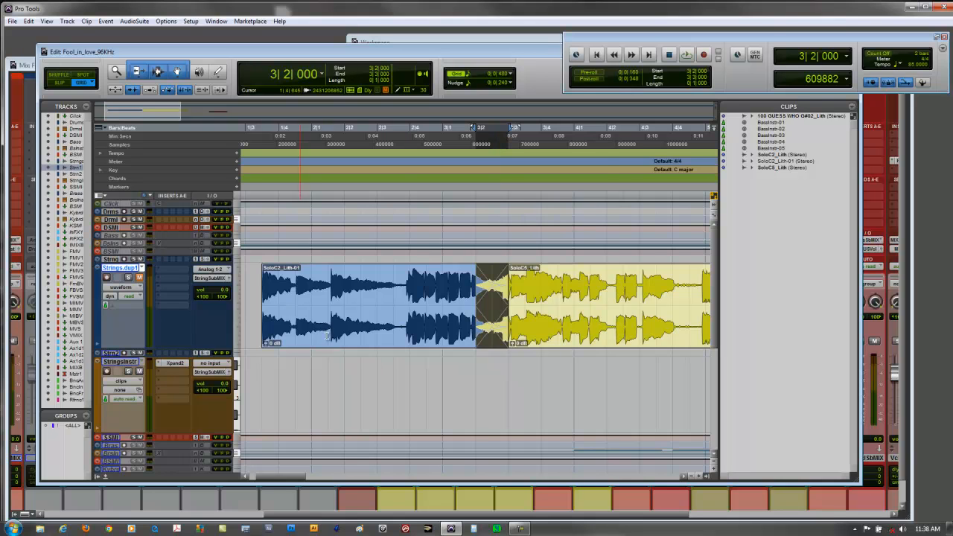
click(640, 339)
drag(664, 341, 665, 340)
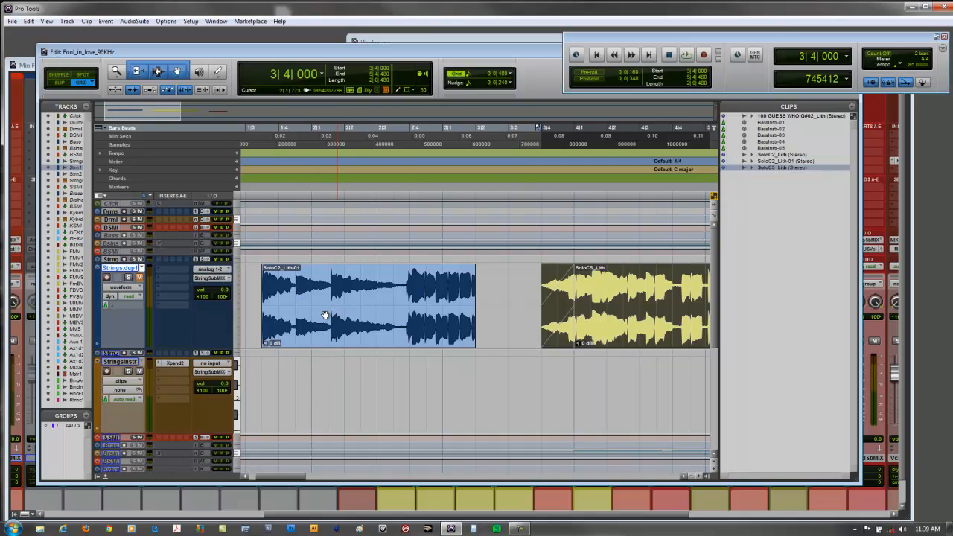
Set the clip gain of SoloC2_Lith-01 to -0.1 dB and the Strings.dup1 track volume to +2.3
mouse_move(266, 344)
mouse_down()
mouse_move(276, 343)
mouse_move(266, 346)
mouse_move(270, 358)
mouse_up()
drag(221, 292, 222, 288)
Turn on the Clip Gain Line display for the clips
click(47, 22)
mouse_move(82, 93)
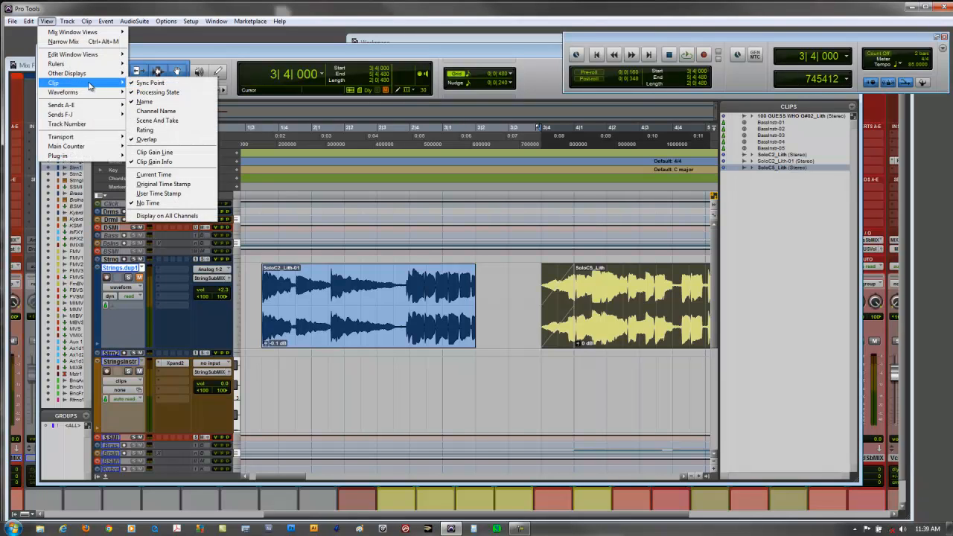
click(188, 152)
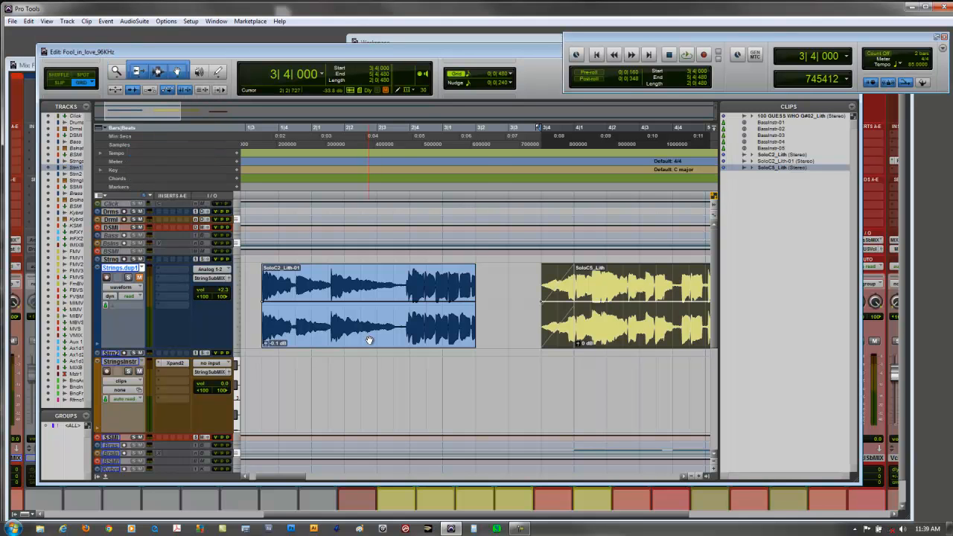
Look over the Clip Gain commands for the SoloC2_Lith-01 clip and raise its clip gain line to +3.1 dB
right_click(406, 343)
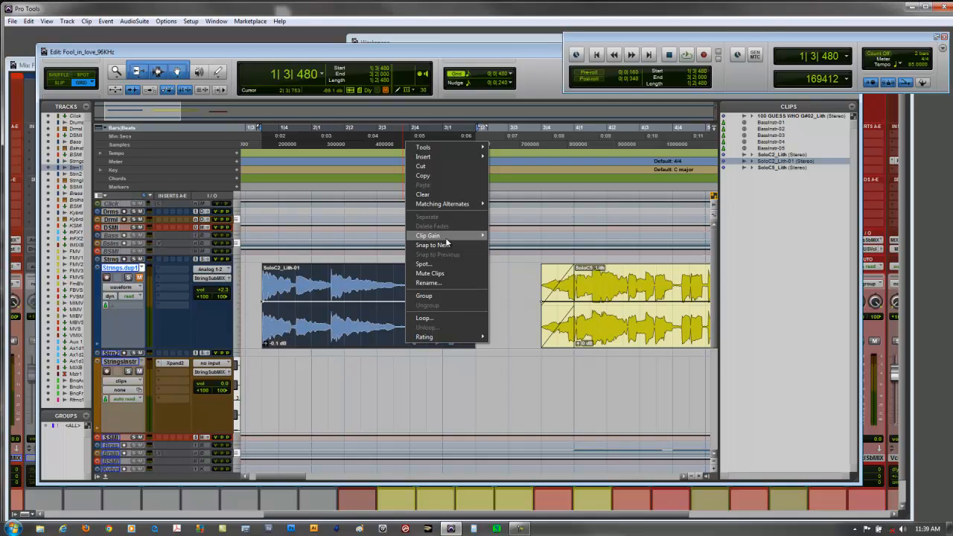
mouse_move(446, 236)
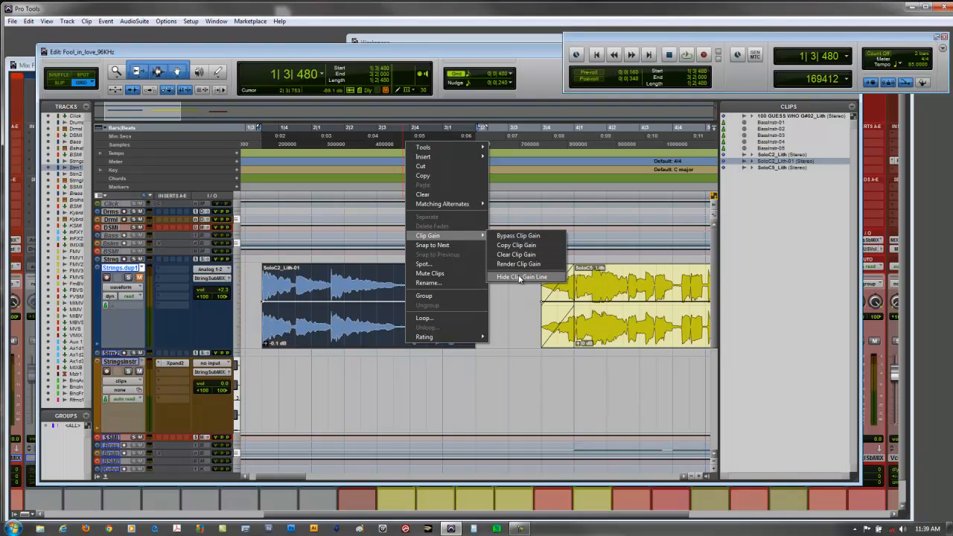
click(353, 297)
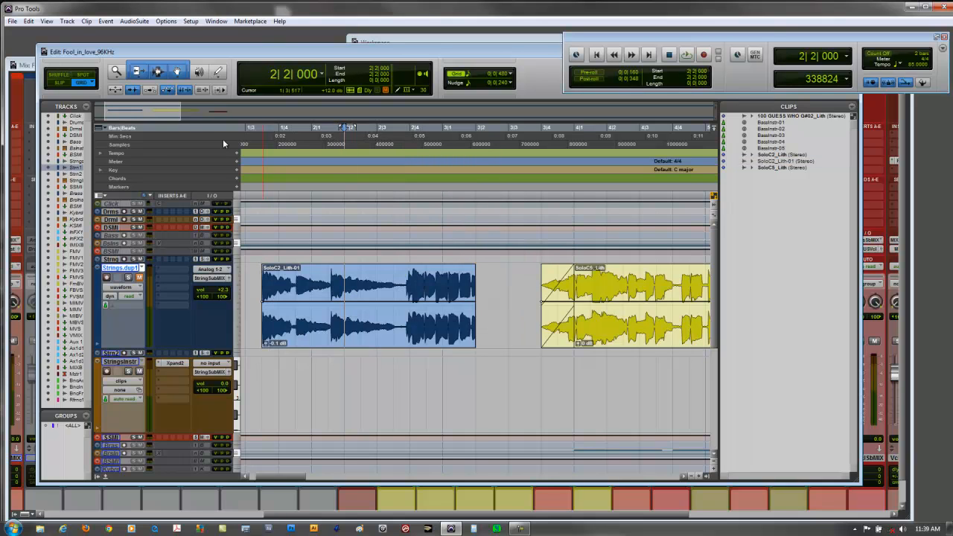
mouse_move(372, 299)
mouse_down()
mouse_move(375, 288)
mouse_move(377, 296)
mouse_up()
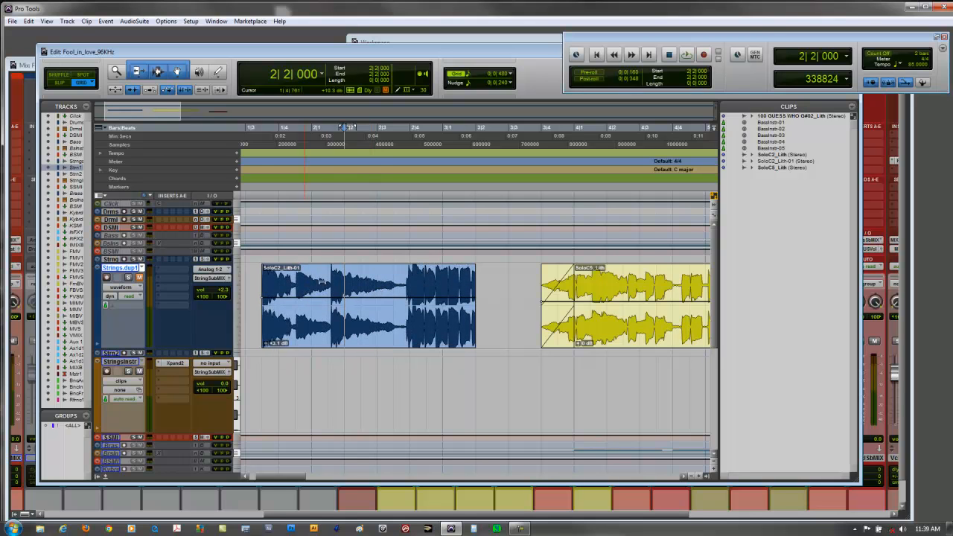
Shape the SoloC2_Lith-01 clip gain line with breakpoints and redraw it freehand with a smooth dip around 2|2|000
click(179, 72)
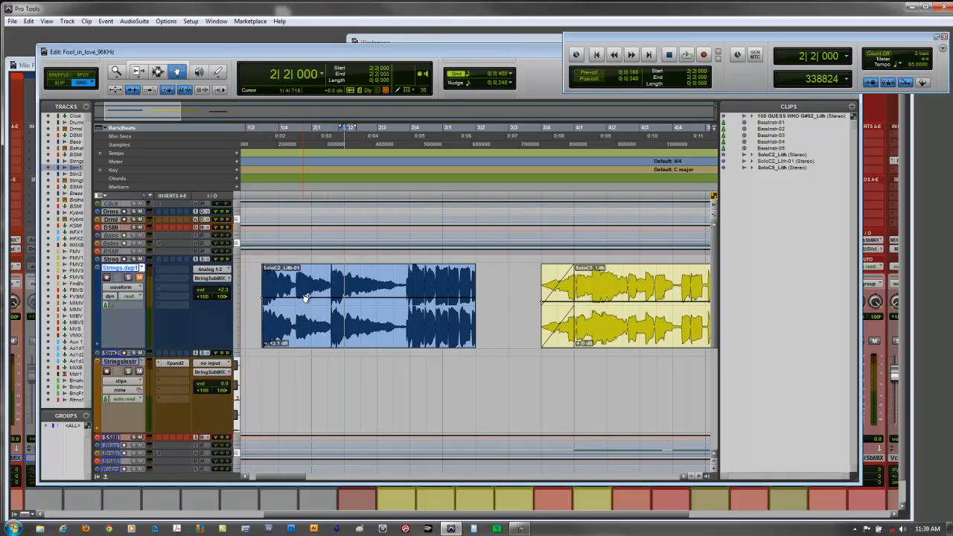
drag(303, 303, 425, 297)
click(218, 72)
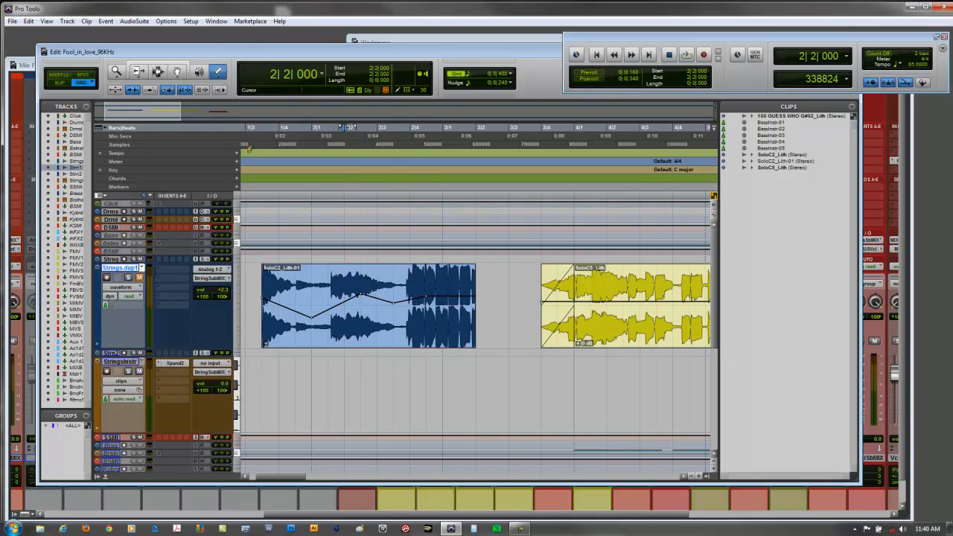
mouse_move(296, 292)
mouse_down()
mouse_move(325, 315)
mouse_move(419, 296)
mouse_up()
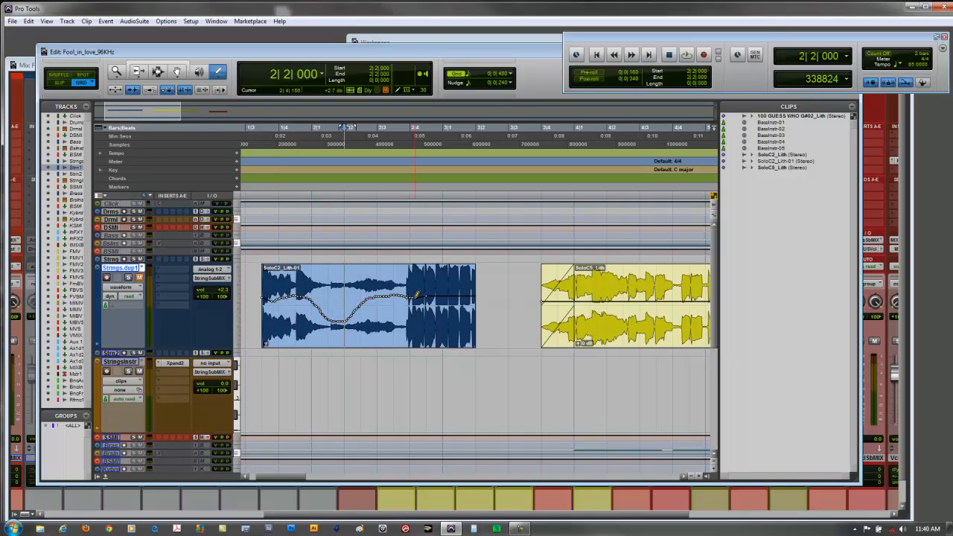
Select the range from 1|4|480 to 2|3|000 in SoloC2_Lith-01 and copy its clip gain
click(156, 71)
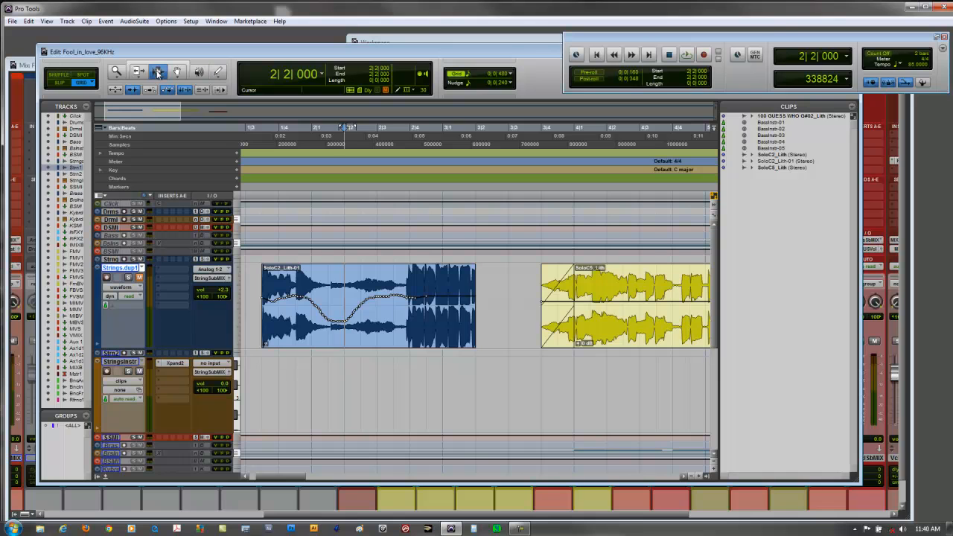
drag(296, 296, 376, 302)
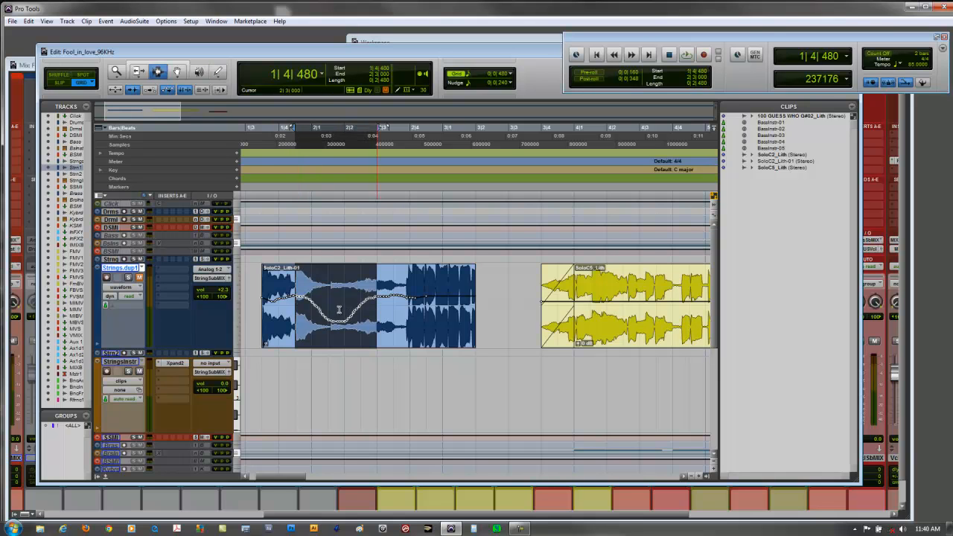
right_click(339, 307)
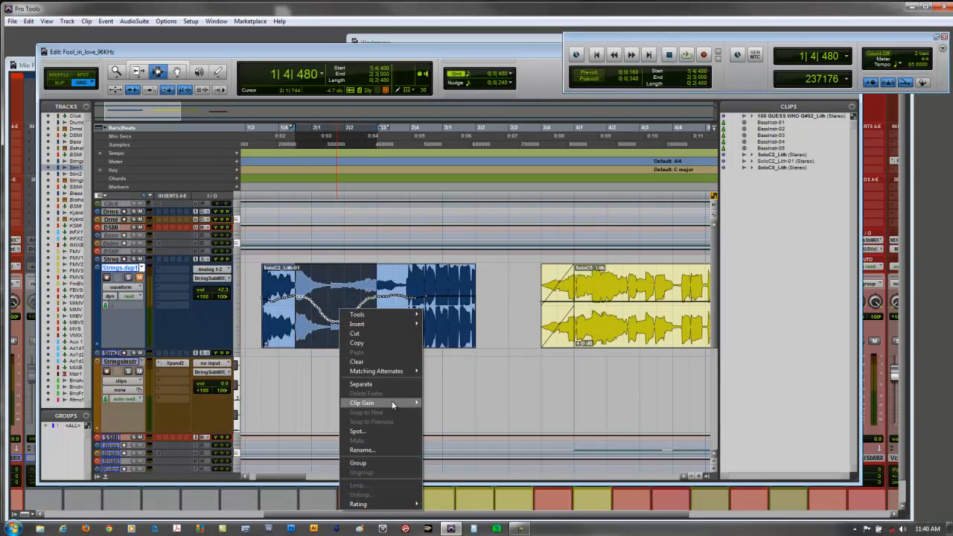
mouse_move(392, 401)
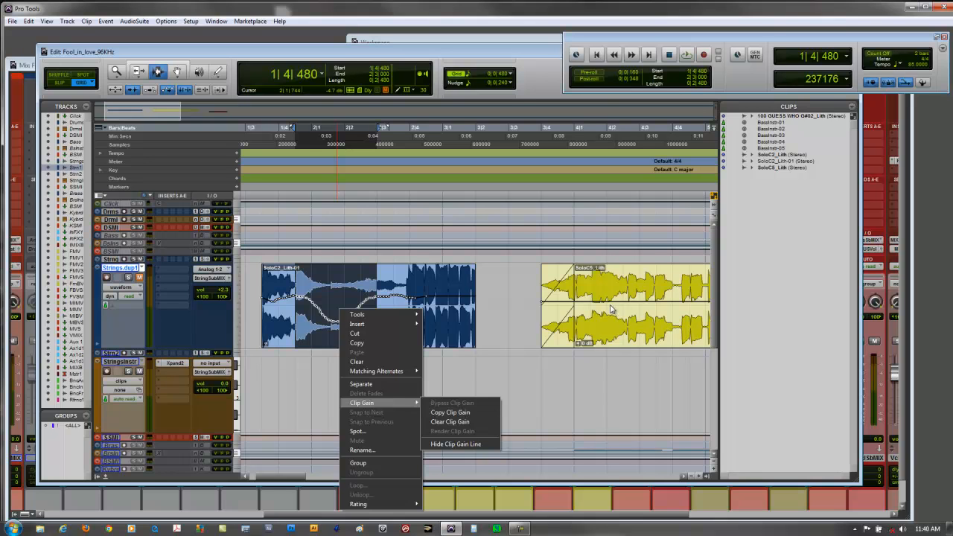
click(455, 415)
Select the range from 4|2|000 to 4|3|480 in SoloC5_Lith, copy its clip gain and clear the selection
drag(606, 311, 655, 311)
right_click(639, 304)
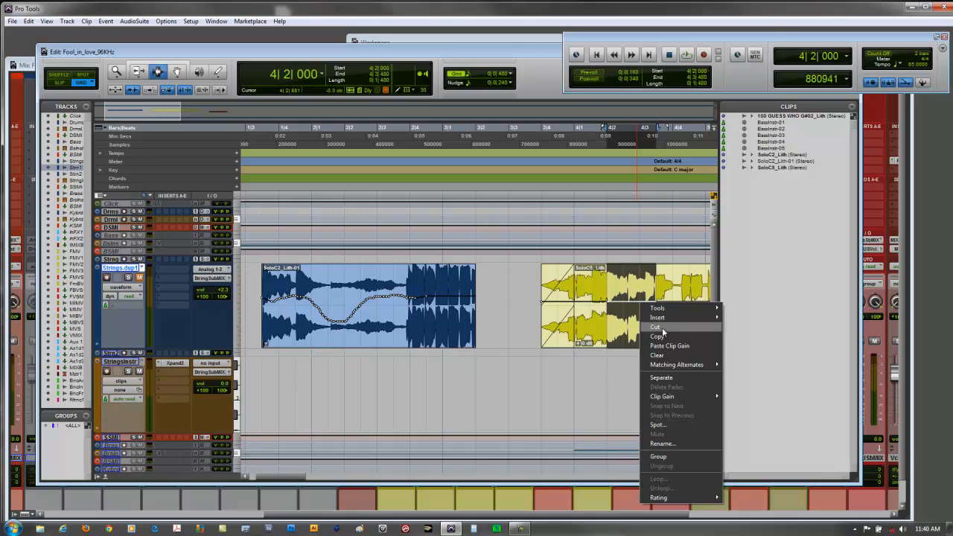
mouse_move(693, 398)
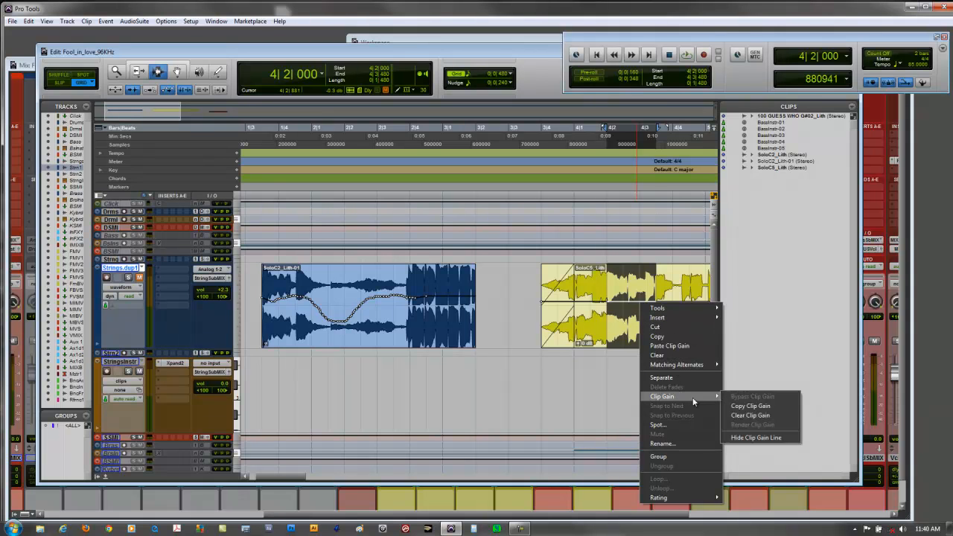
click(764, 407)
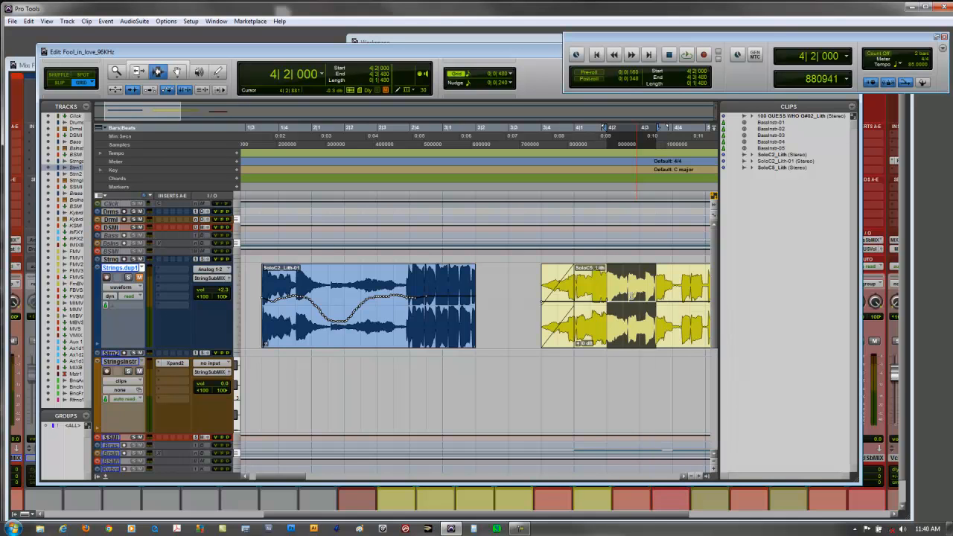
click(625, 302)
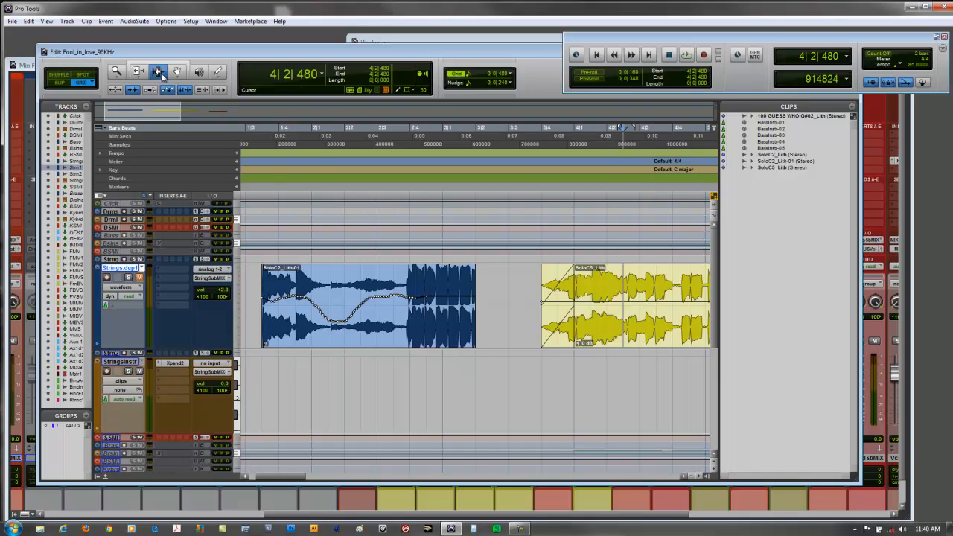
Move SoloC5_Lith with the Grabber to start at 3|1|000 and select 2|4|480 to 3|1|480 across the clip boundary
key(F8)
drag(622, 327, 521, 333)
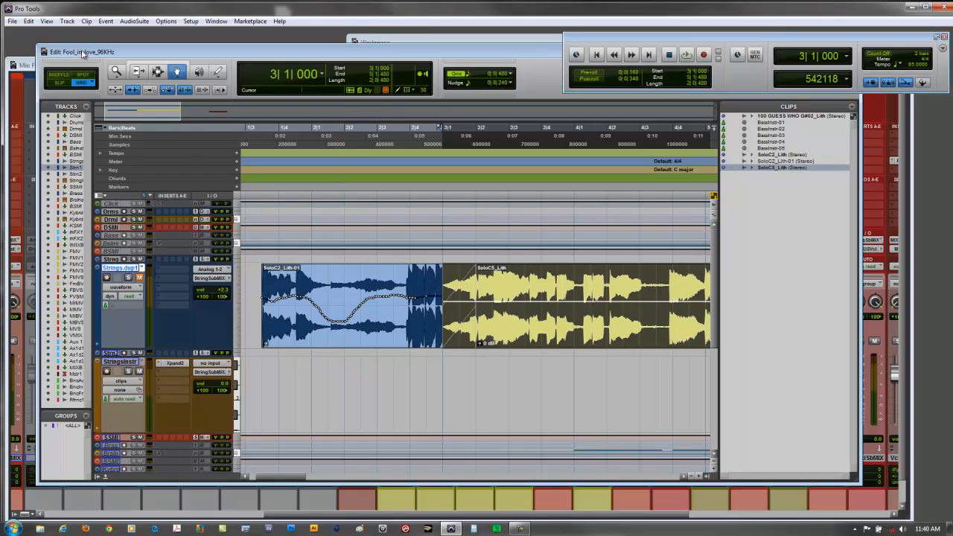
click(178, 64)
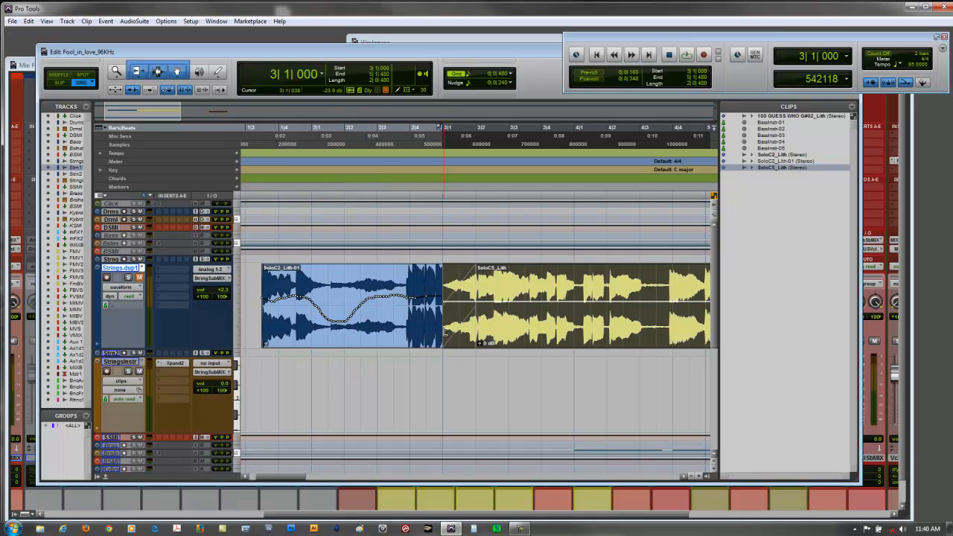
drag(442, 336, 429, 341)
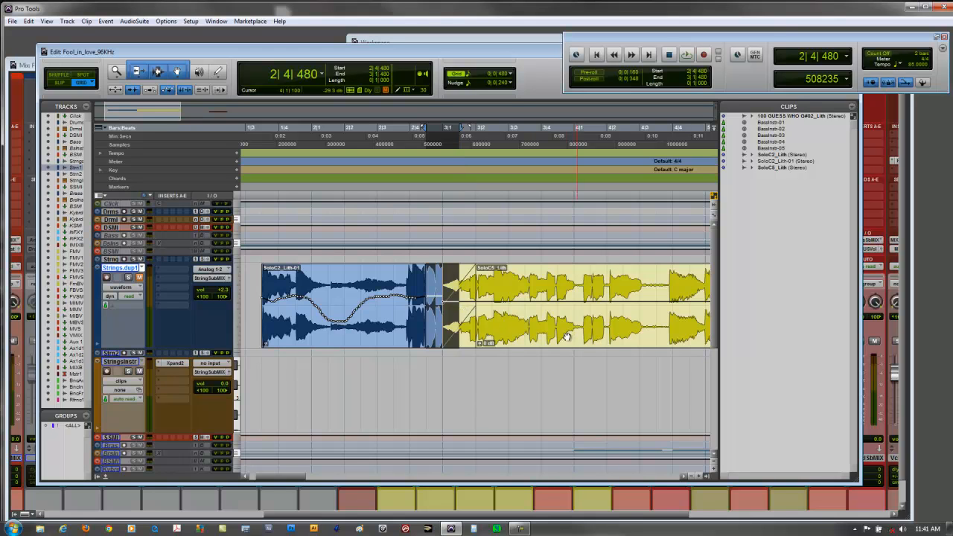
right_click(480, 343)
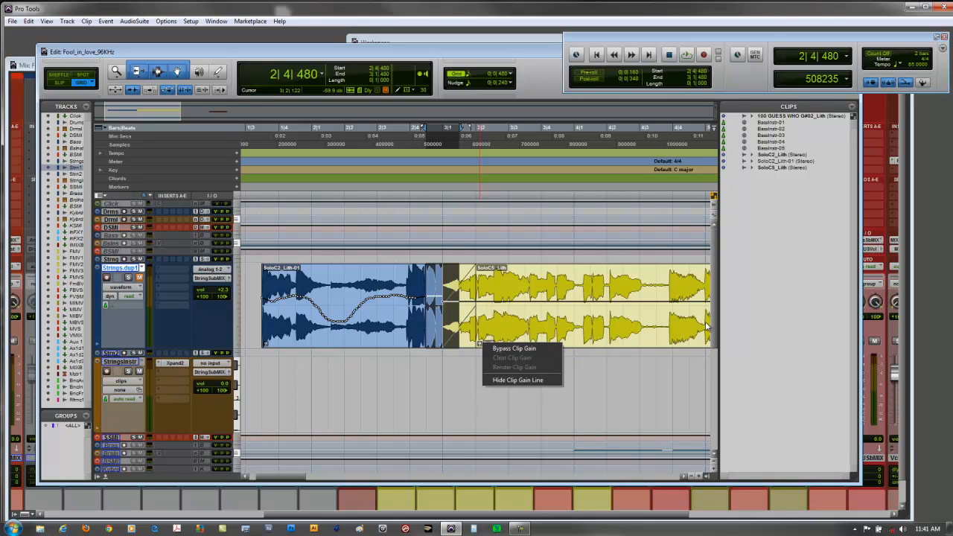
click(738, 312)
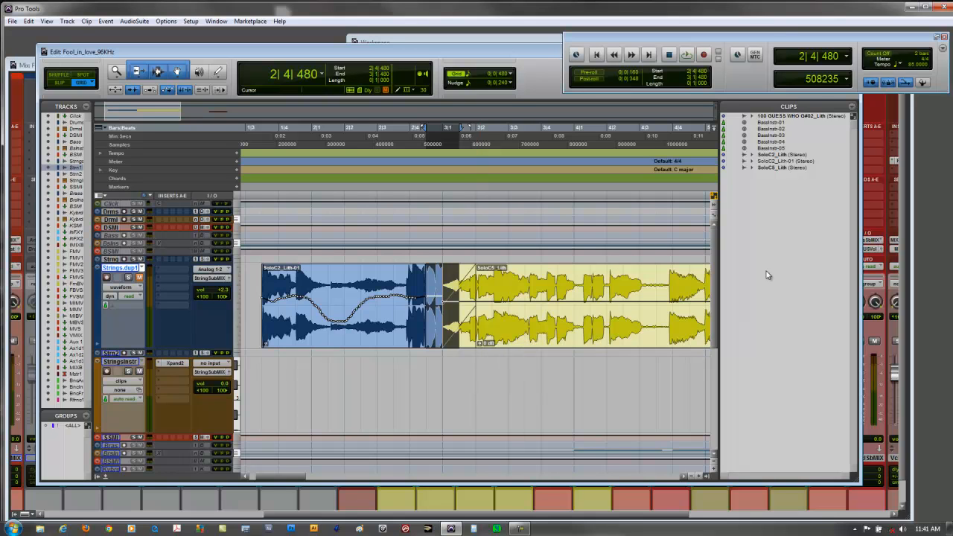
Reveal the source file of SoloC2_Lith-01 in Windows Explorer from the clip list, and close the Explorer window
click(773, 161)
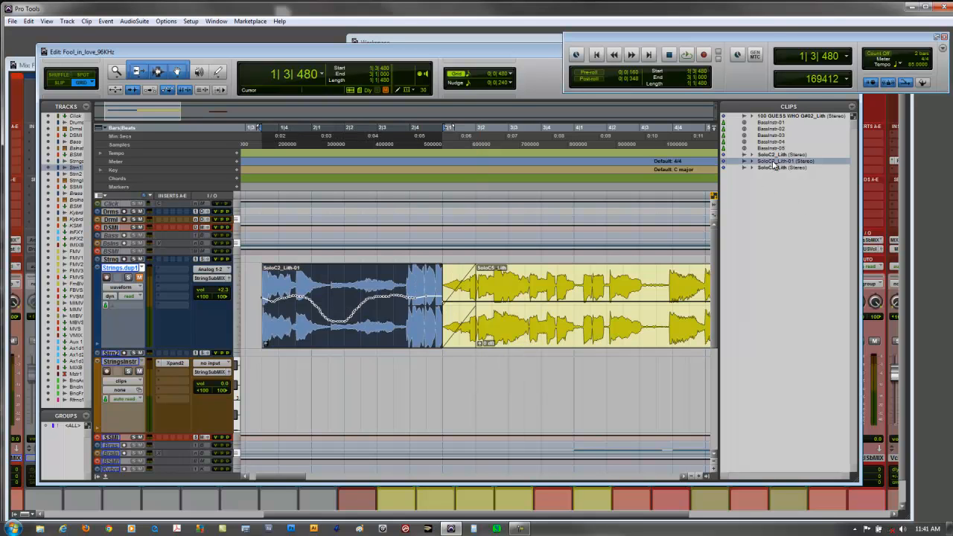
right_click(781, 161)
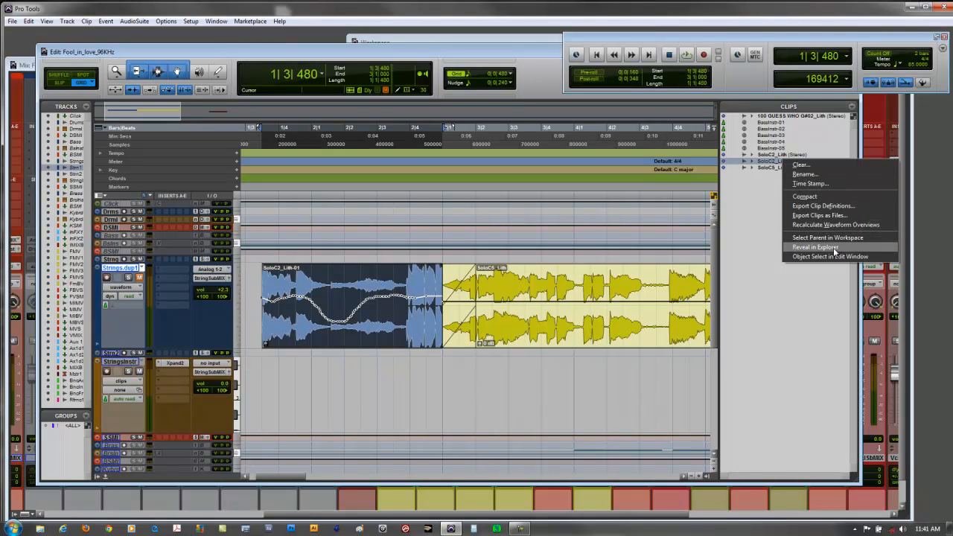
click(834, 249)
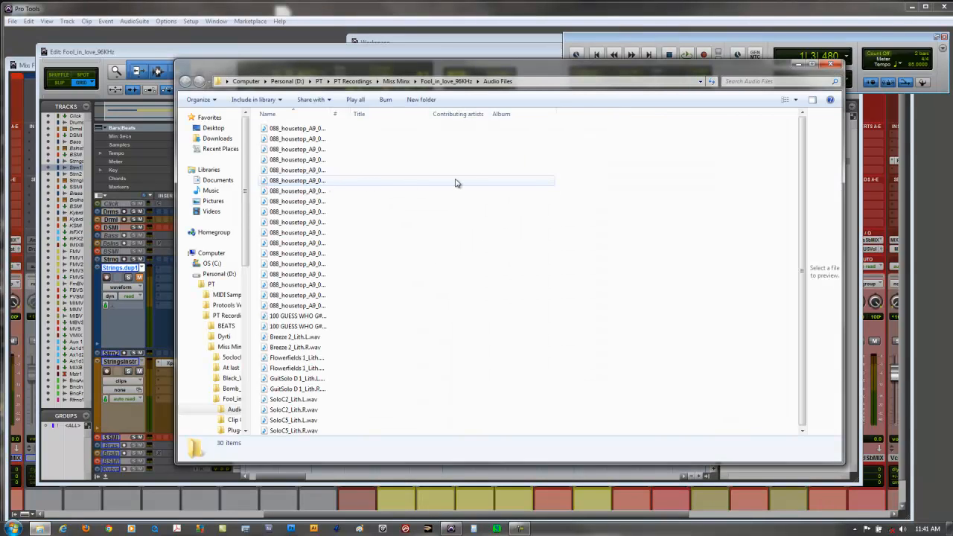
click(831, 67)
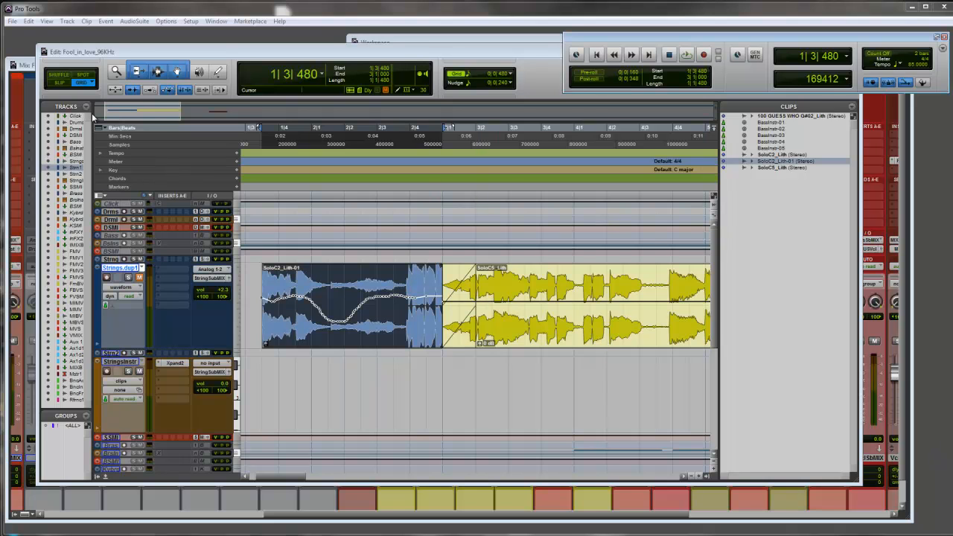
In the Mix window, select the tracks assigned to FemaleMainV SubMIX and show those assignments
click(28, 65)
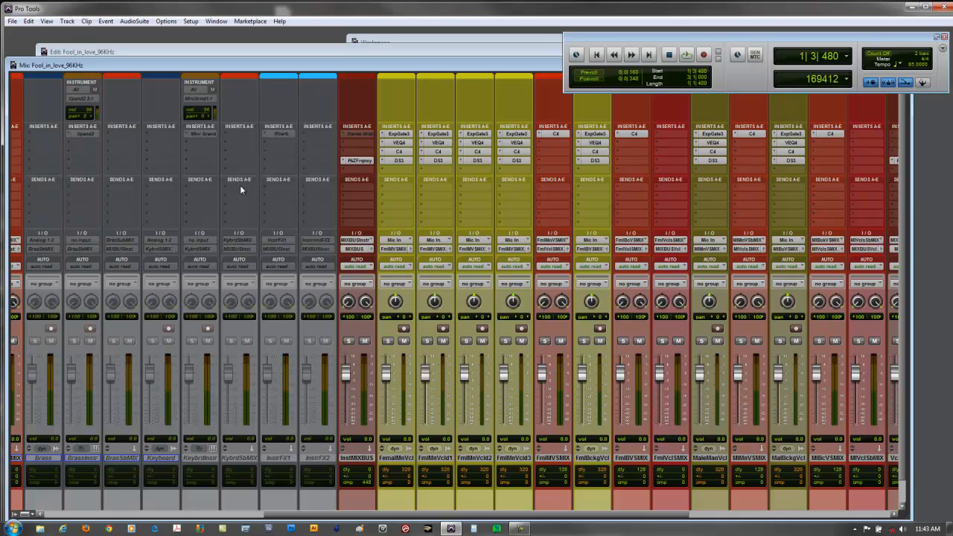
right_click(550, 244)
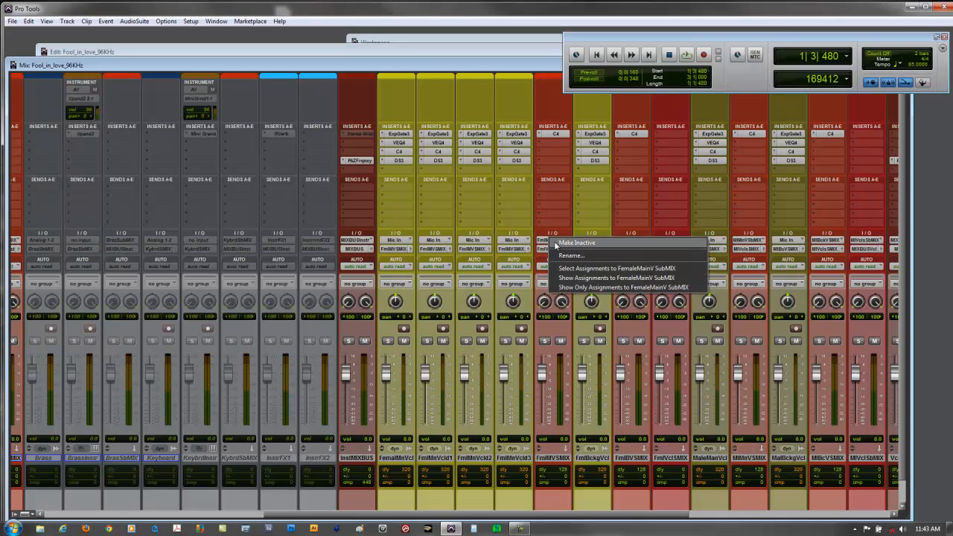
click(600, 269)
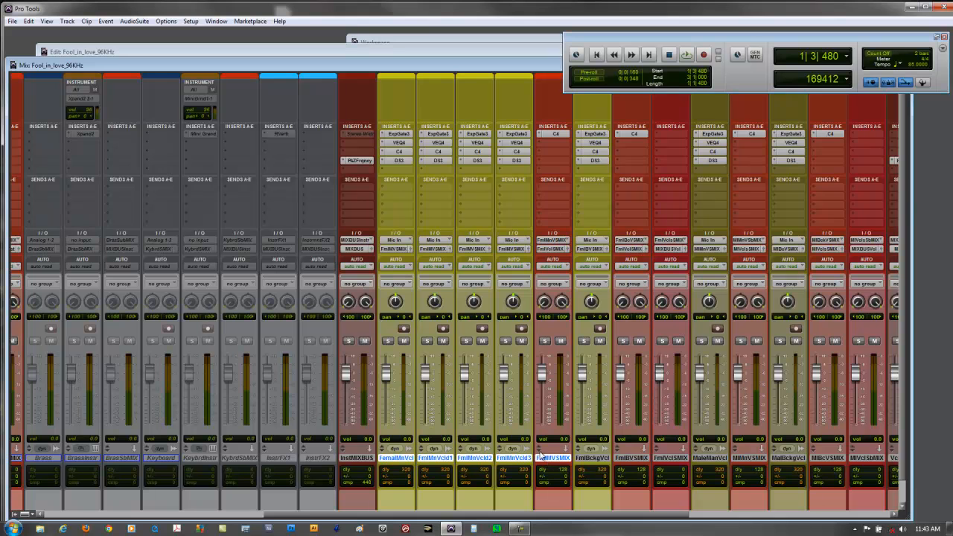
right_click(557, 247)
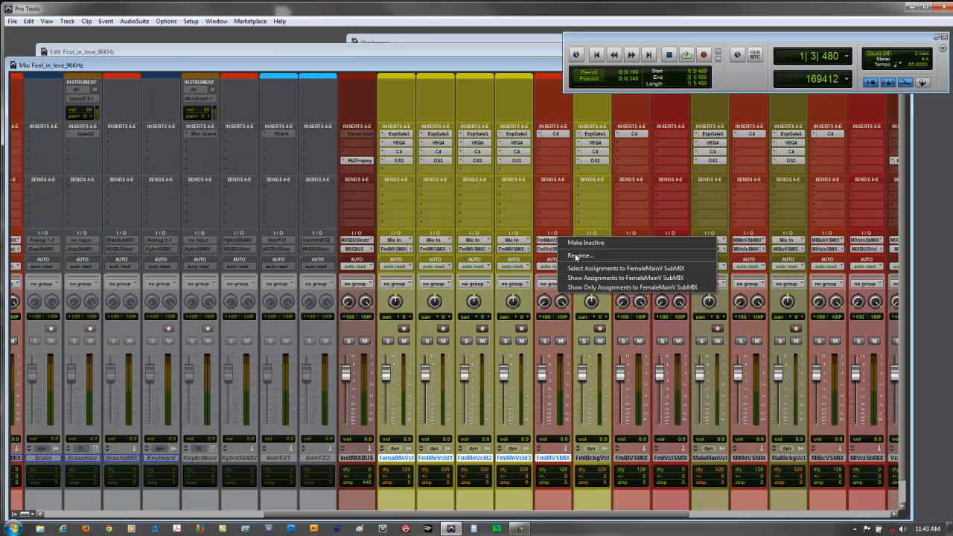
click(648, 278)
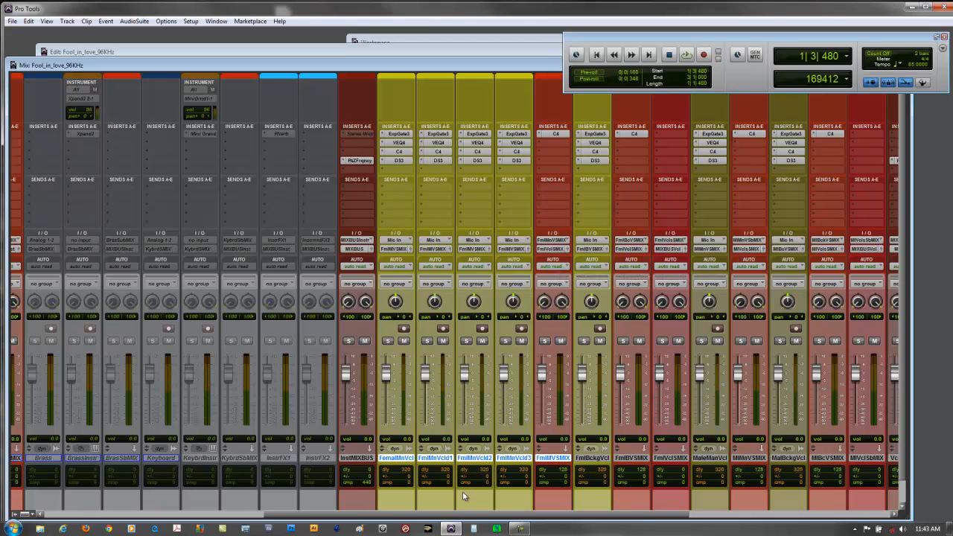
drag(465, 514, 436, 515)
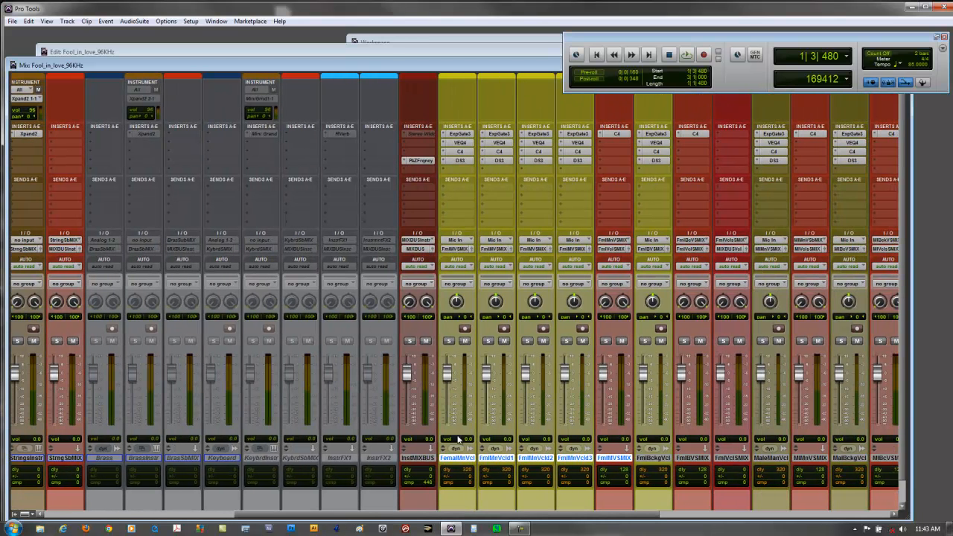
Show only the tracks assigned to FemaleMainV SubMIX, restore the previously shown tracks and return to the Edit window
right_click(617, 239)
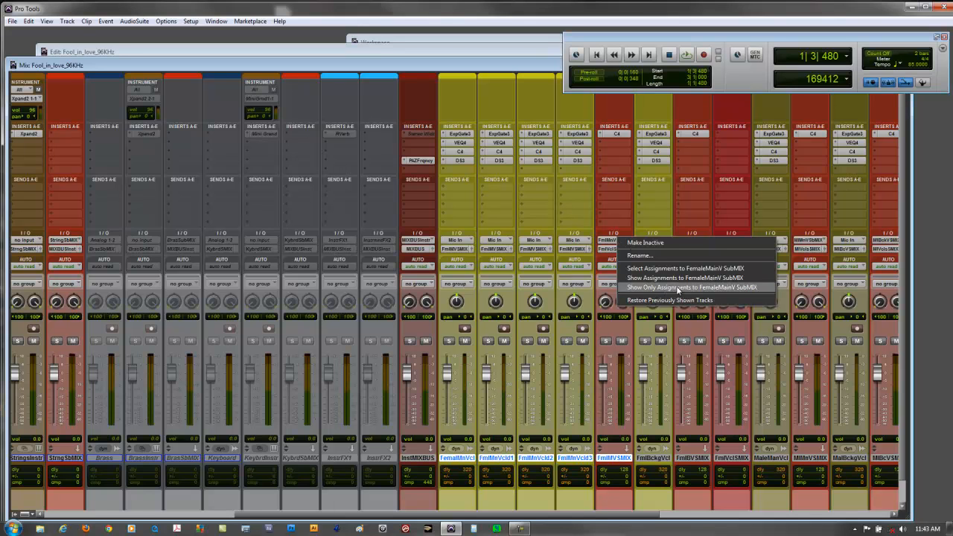
click(727, 287)
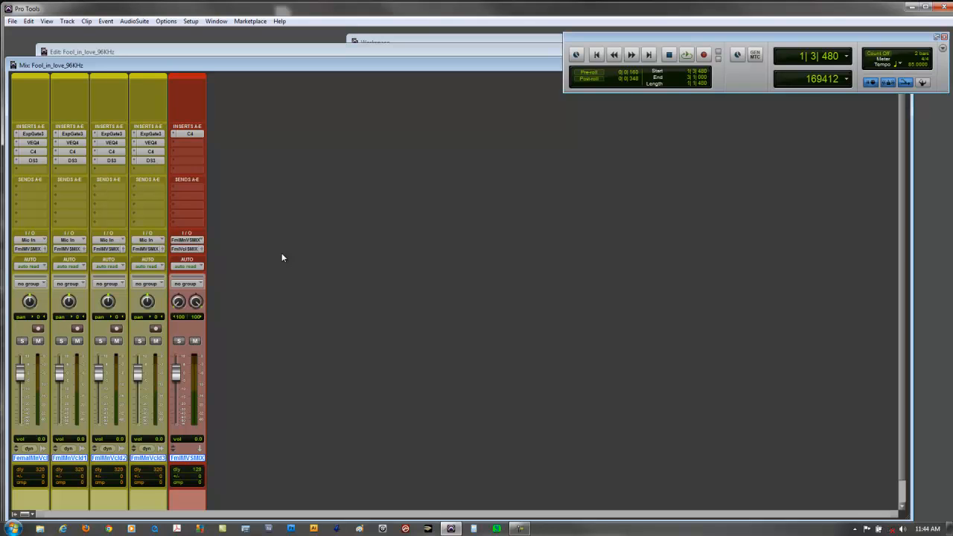
right_click(184, 242)
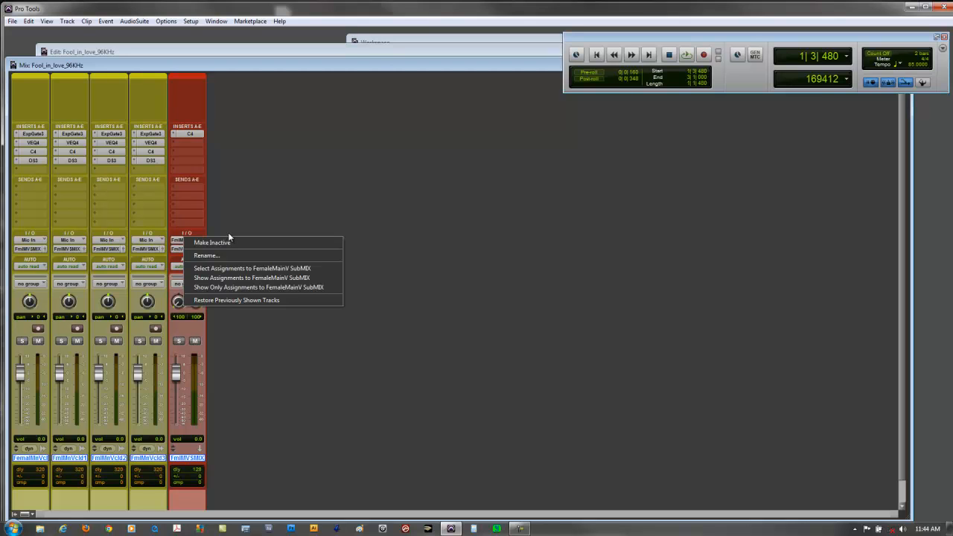
click(261, 300)
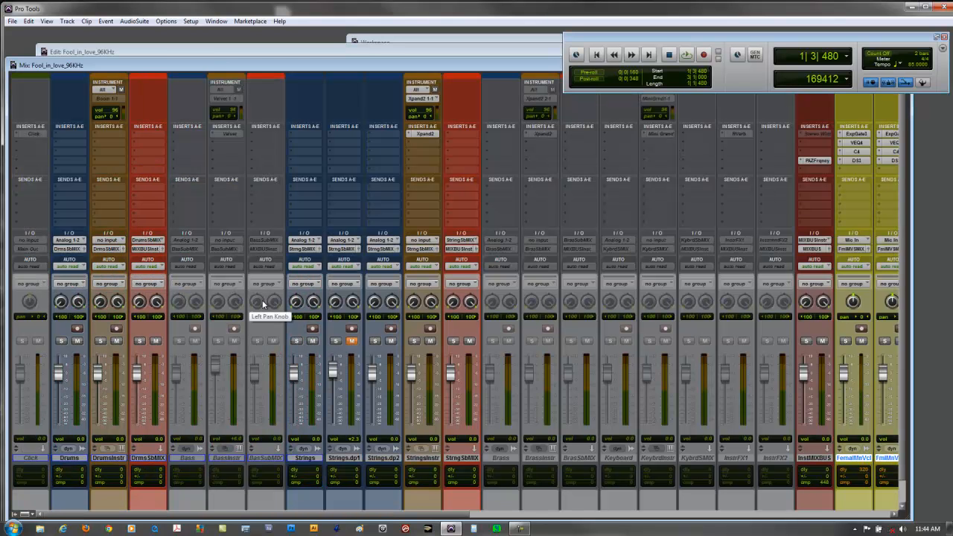
click(434, 55)
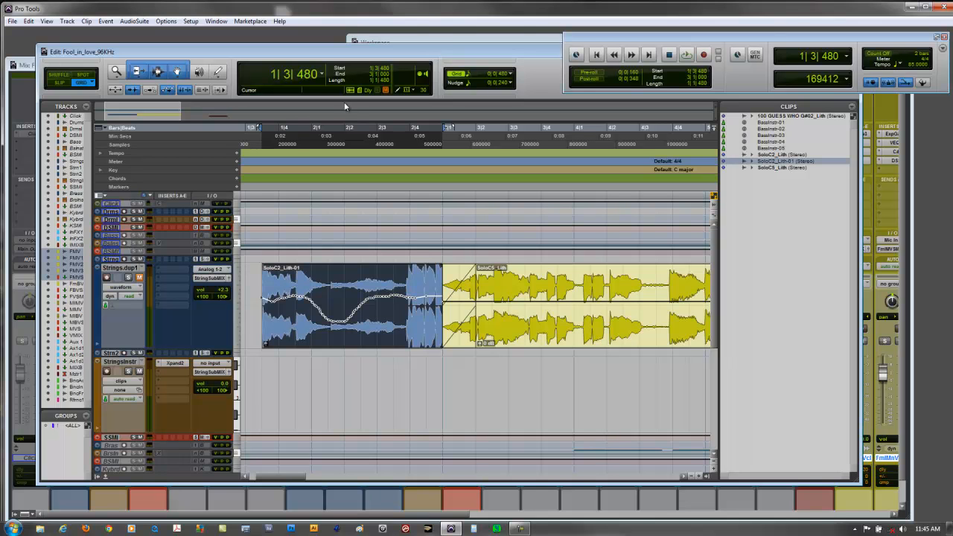
In the Mix window, insert the multichannel Channel Strip plug-in in the first insert slot of Strings.dup2
click(30, 65)
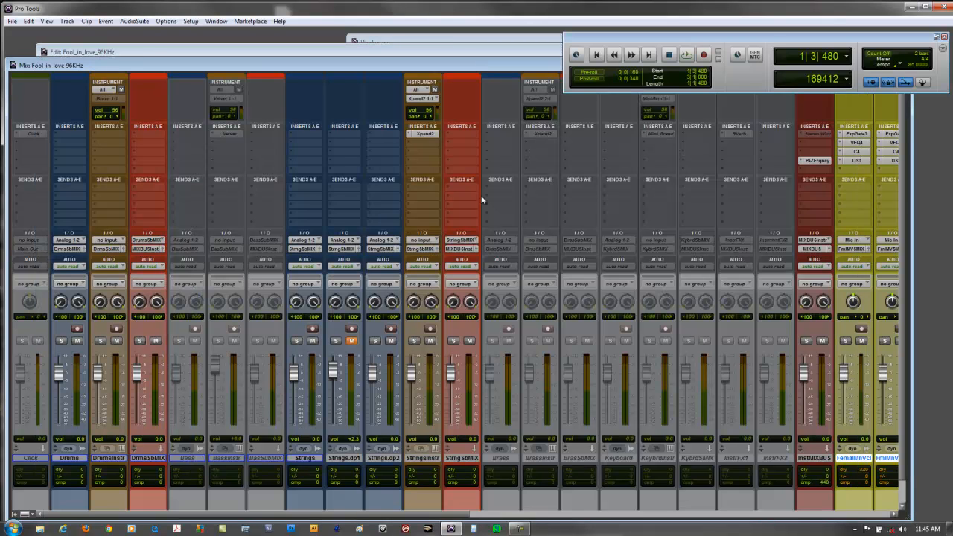
click(372, 135)
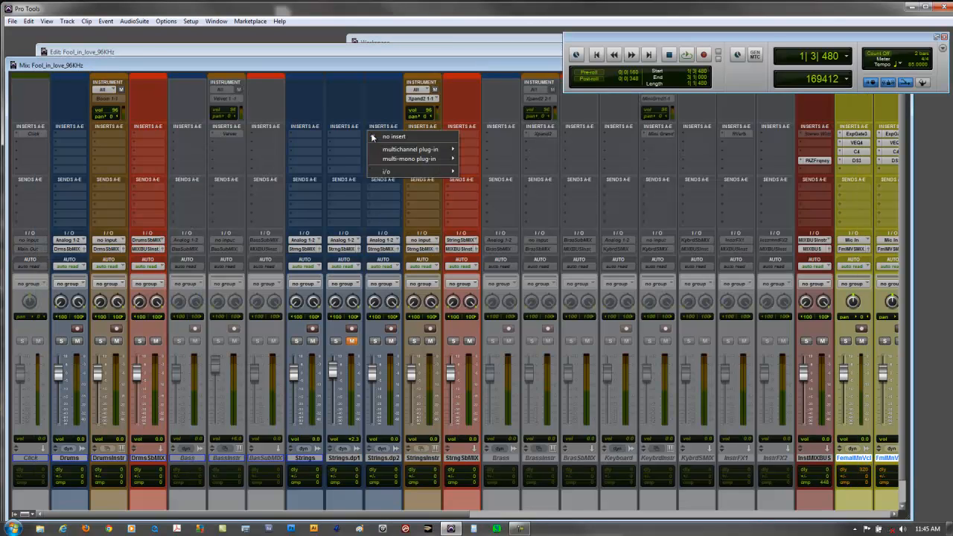
mouse_move(399, 150)
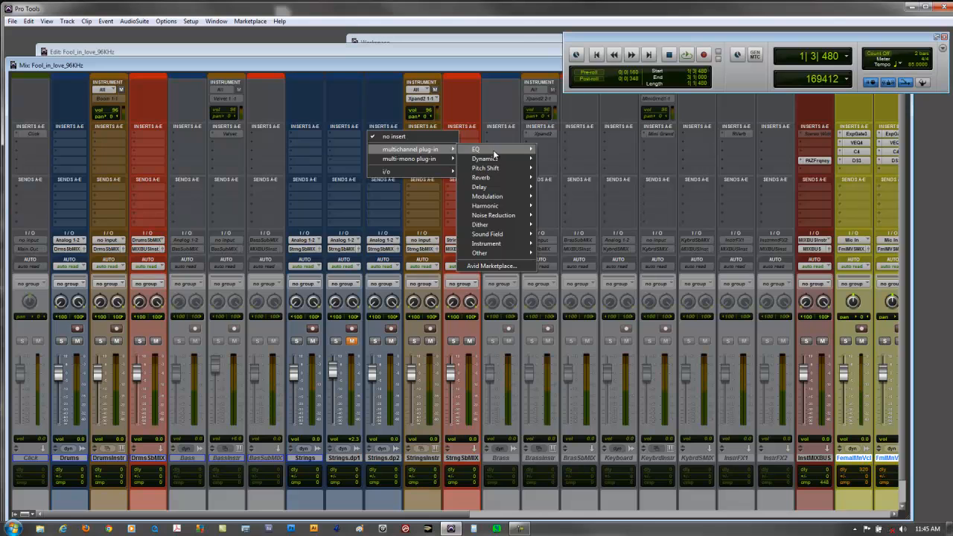
mouse_move(492, 150)
click(584, 166)
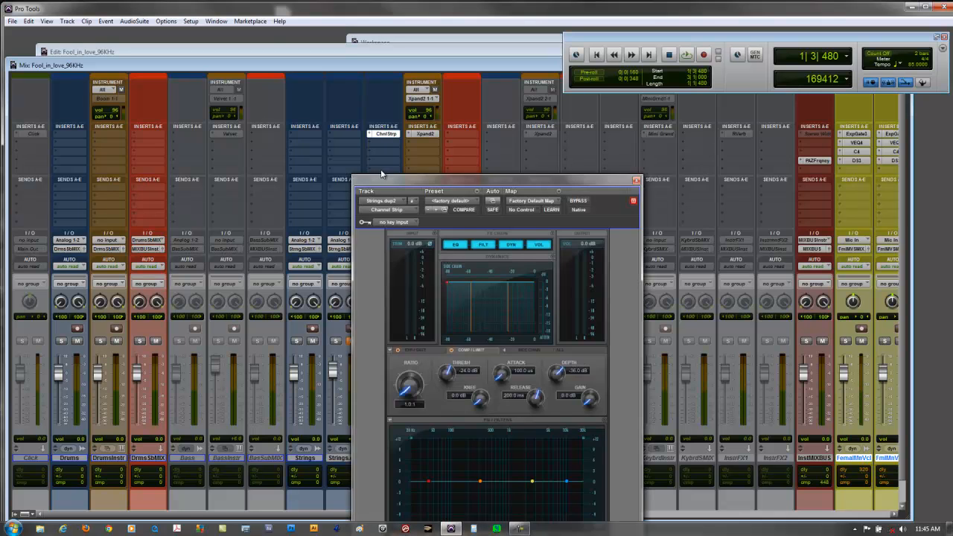
scroll(382, 175, right, 3)
drag(408, 186, 327, 95)
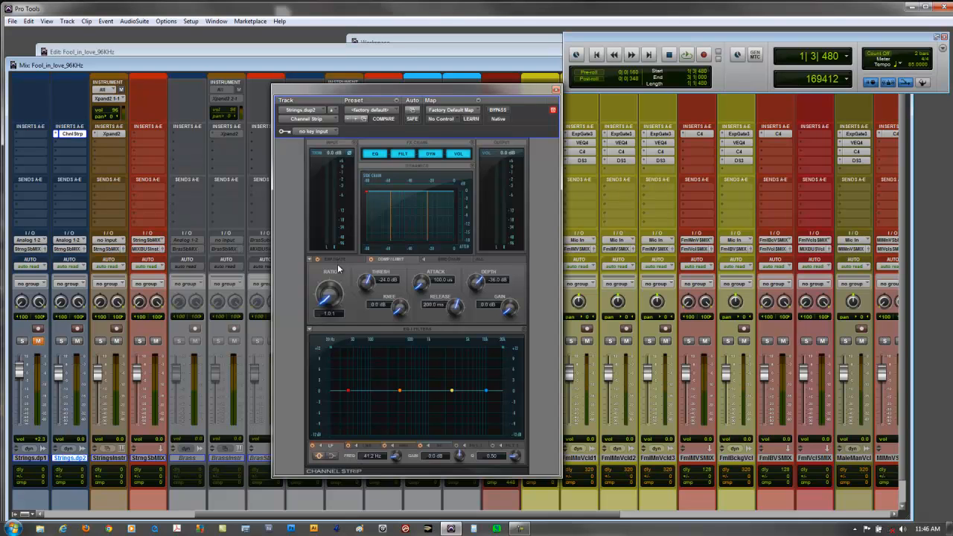
Examine Channel Strip's Expander/Gate, Comp/Limit, Side Chain and All dynamics views, and close the plug-in window
click(339, 260)
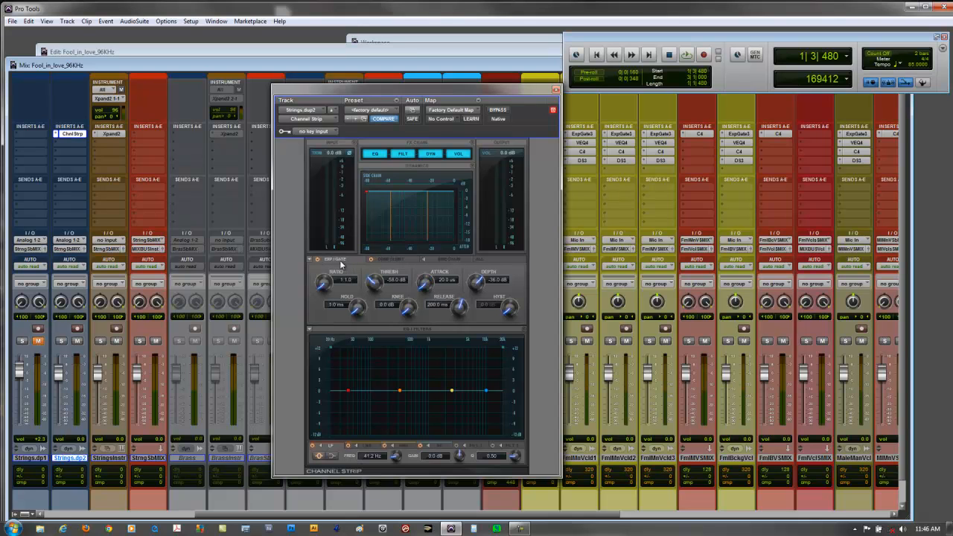
click(399, 260)
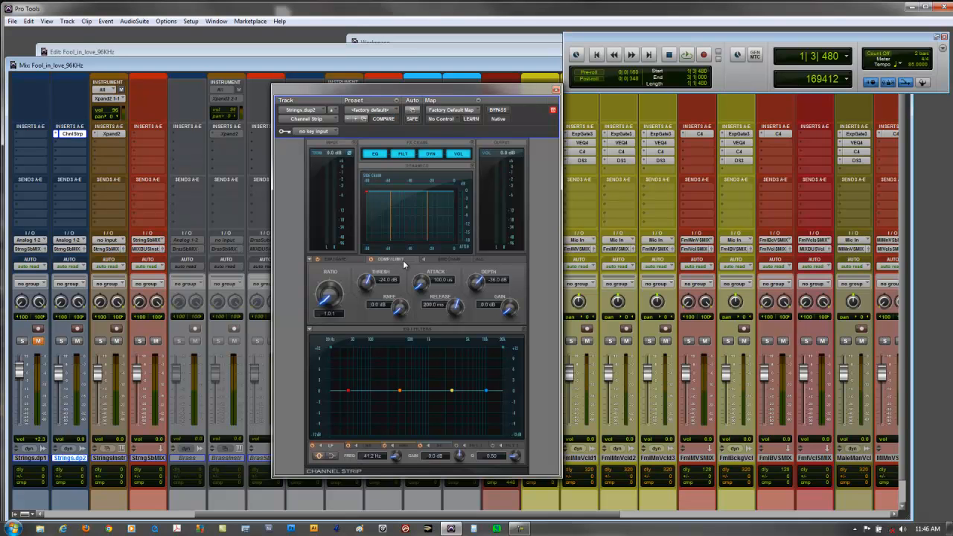
click(455, 259)
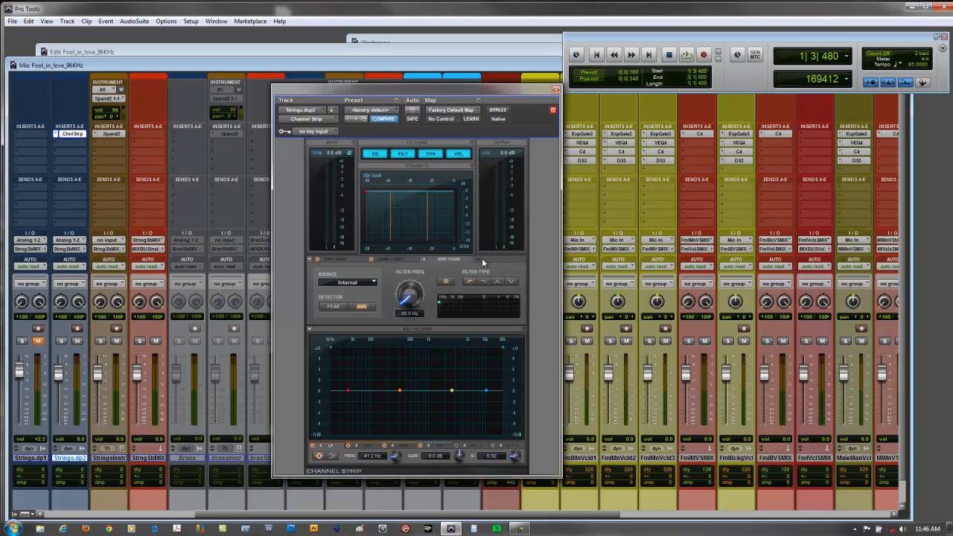
click(481, 259)
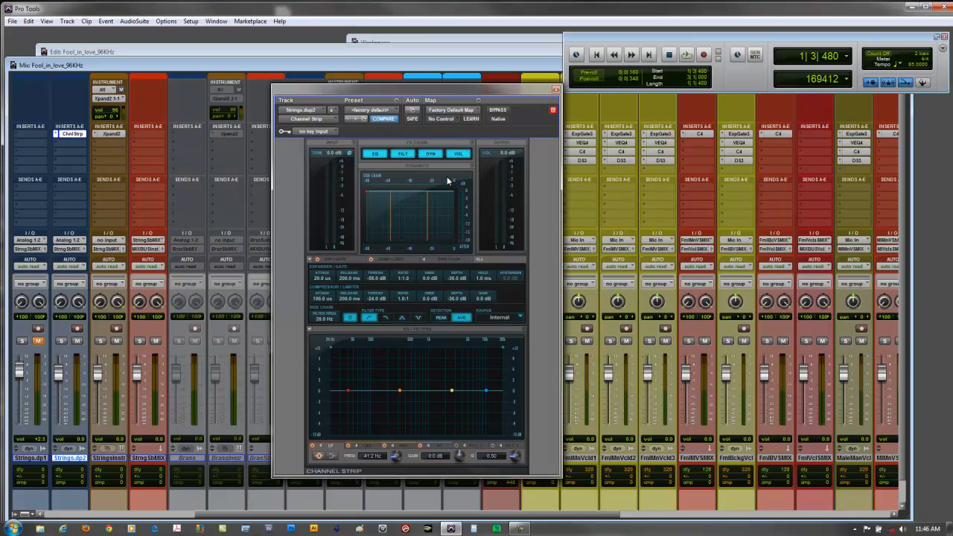
click(555, 89)
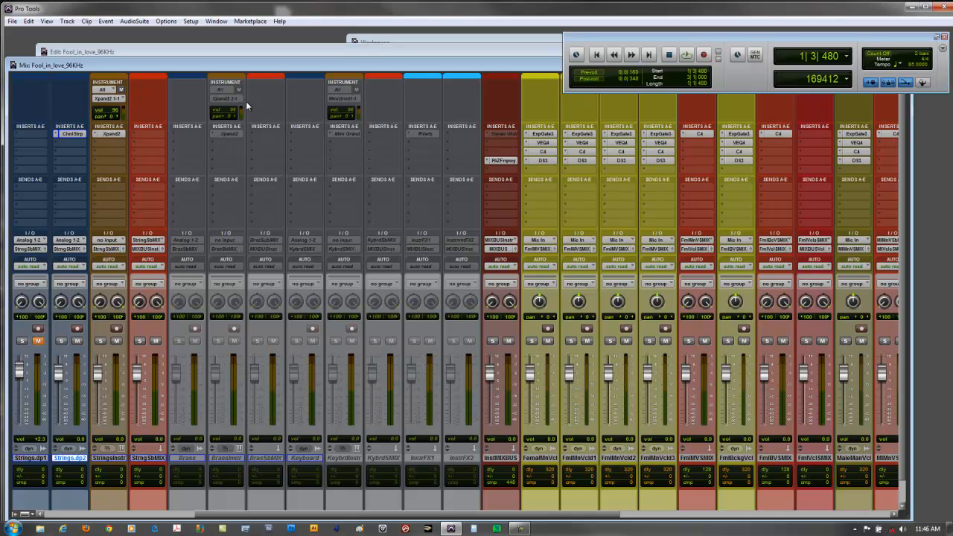
Insert the stereo Mod Delay III plug-in below Channel Strip on Strings.dup2, and close its window
click(53, 139)
mouse_move(78, 159)
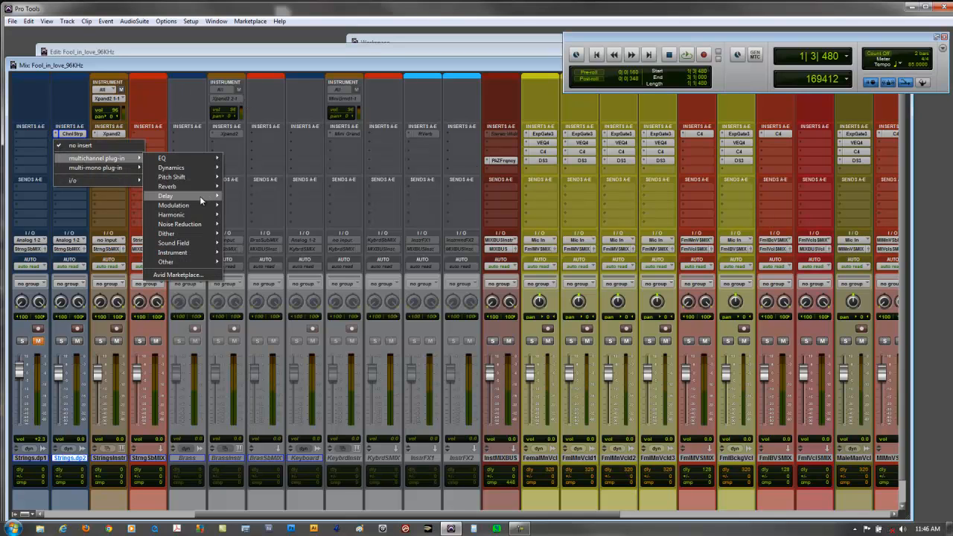
mouse_move(199, 196)
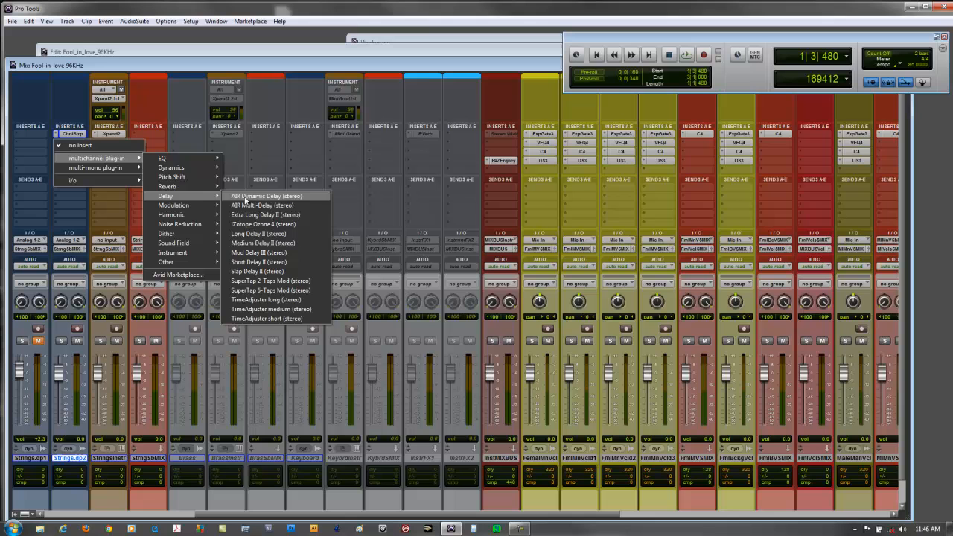
click(272, 253)
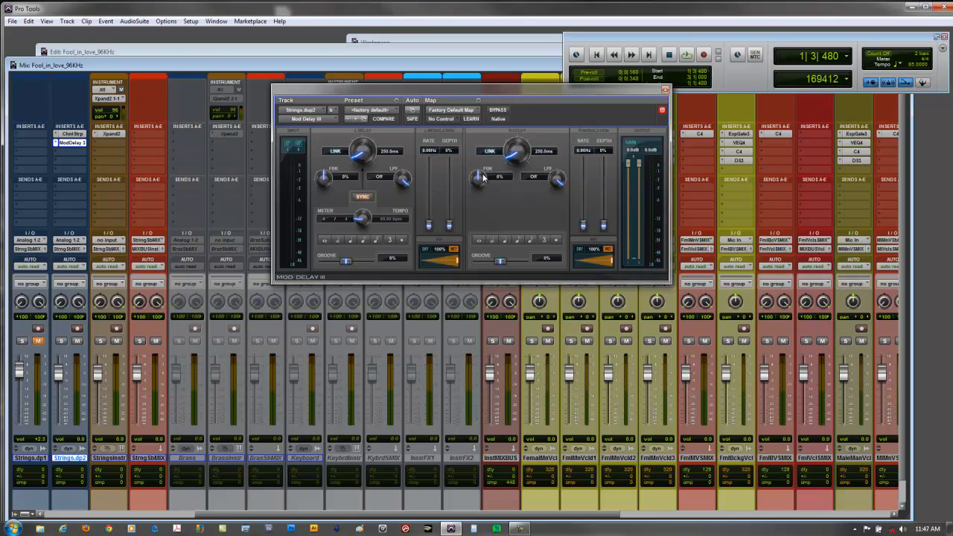
click(664, 90)
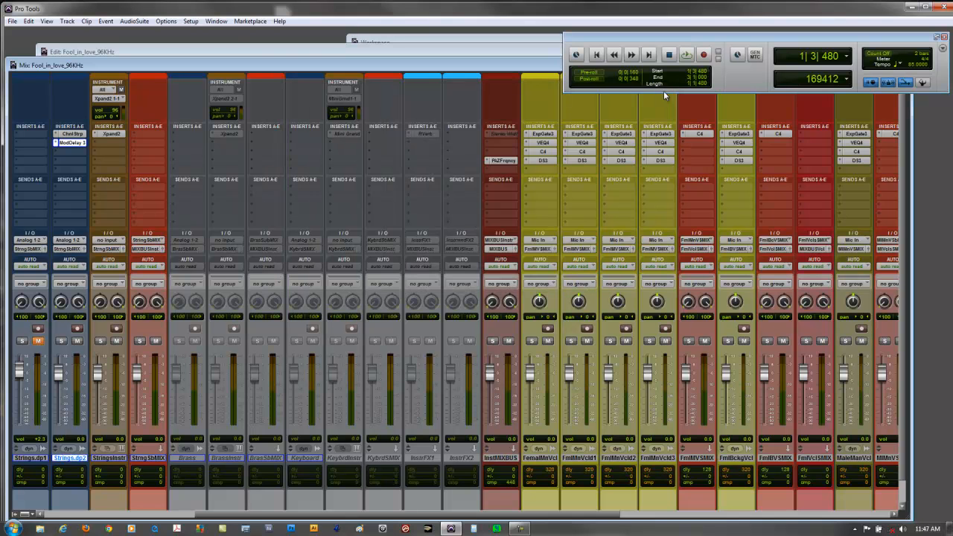
In the Edit window, enlarge the Strings.dup2 track and play its clip from 6|2|480
drag(241, 52, 240, 56)
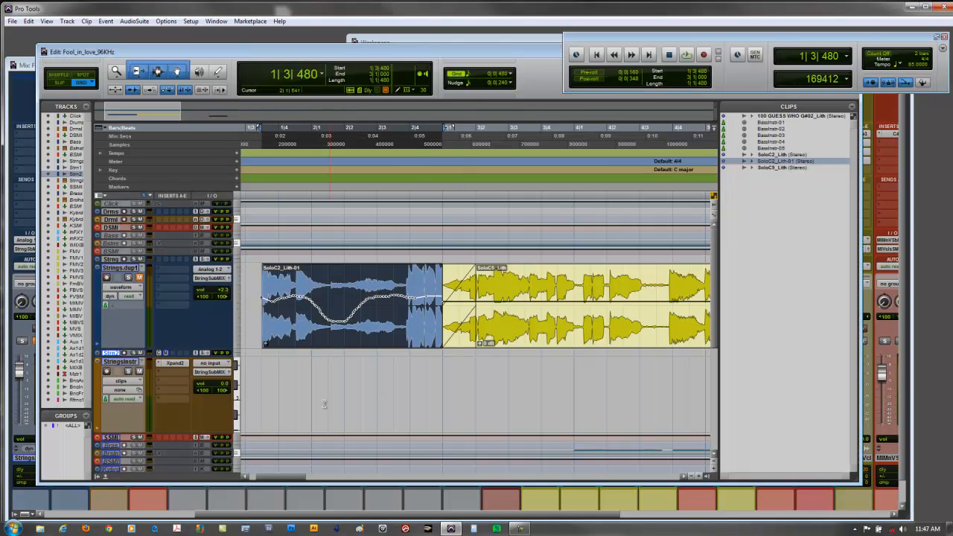
drag(167, 357, 163, 464)
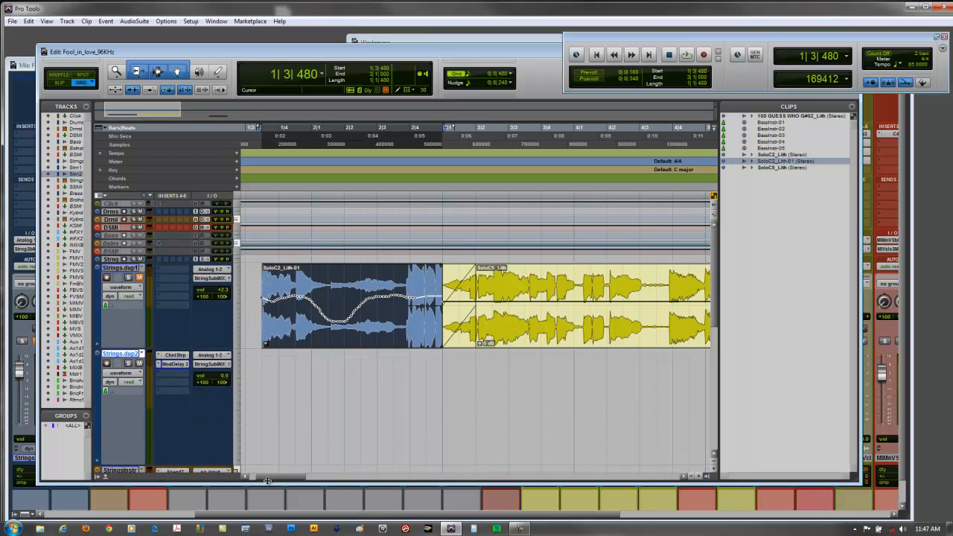
drag(289, 480, 344, 481)
click(365, 378)
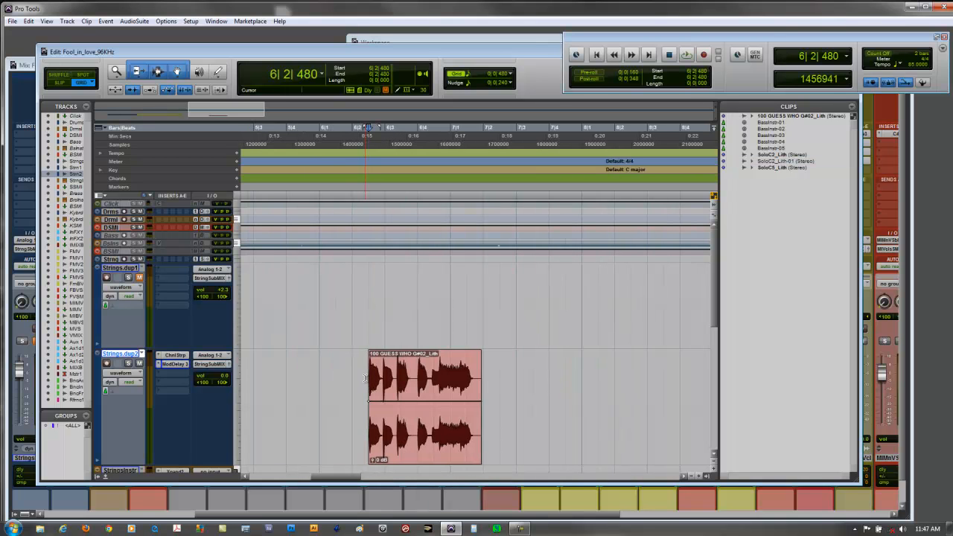
key(space)
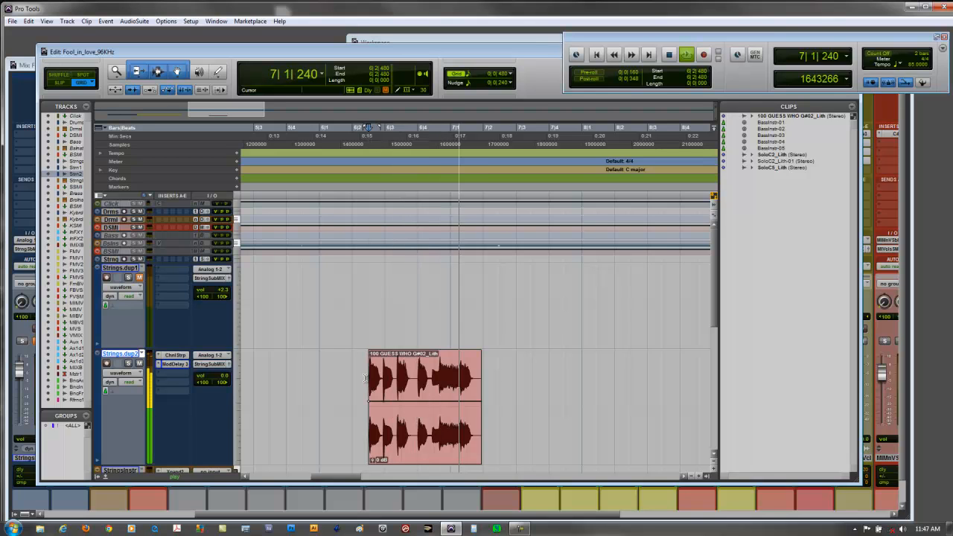
key(space)
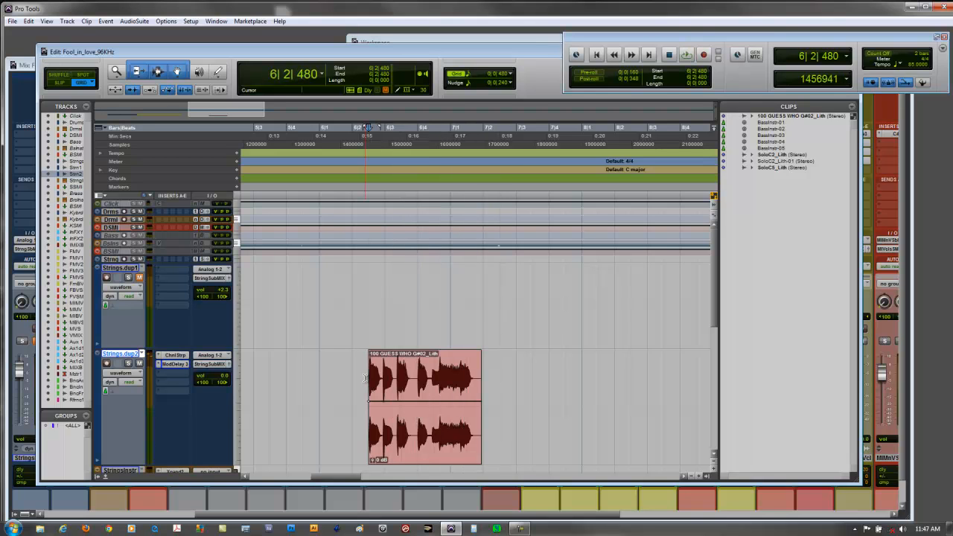
Select the 100 GUESS WHO G#02_Lith clip and load the Echo preset in the Mod Delay III AudioSuite plug-in
click(412, 440)
click(134, 20)
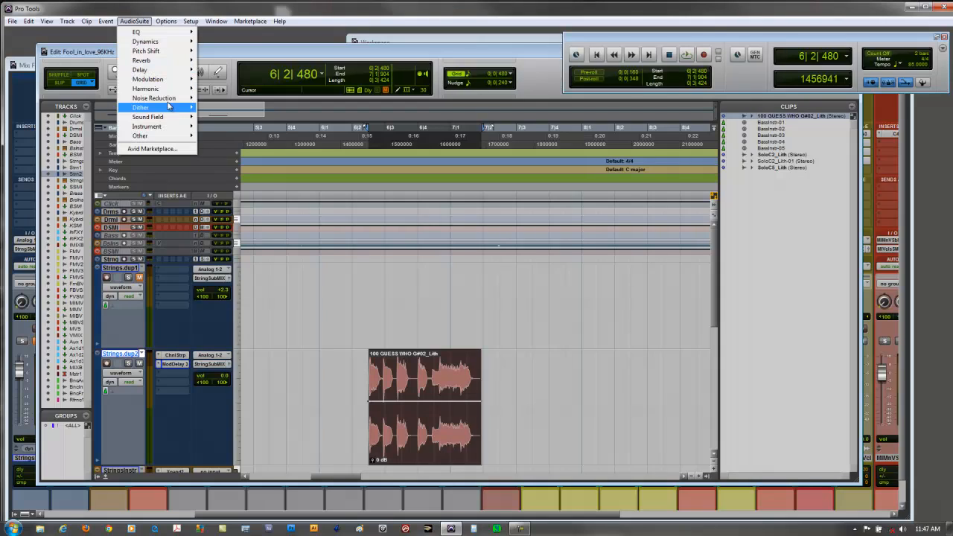
mouse_move(171, 69)
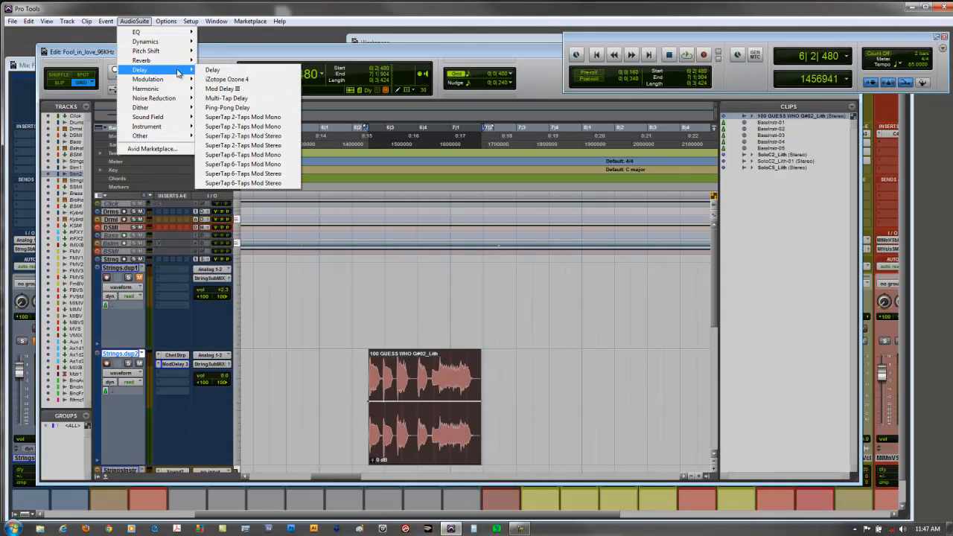
click(241, 91)
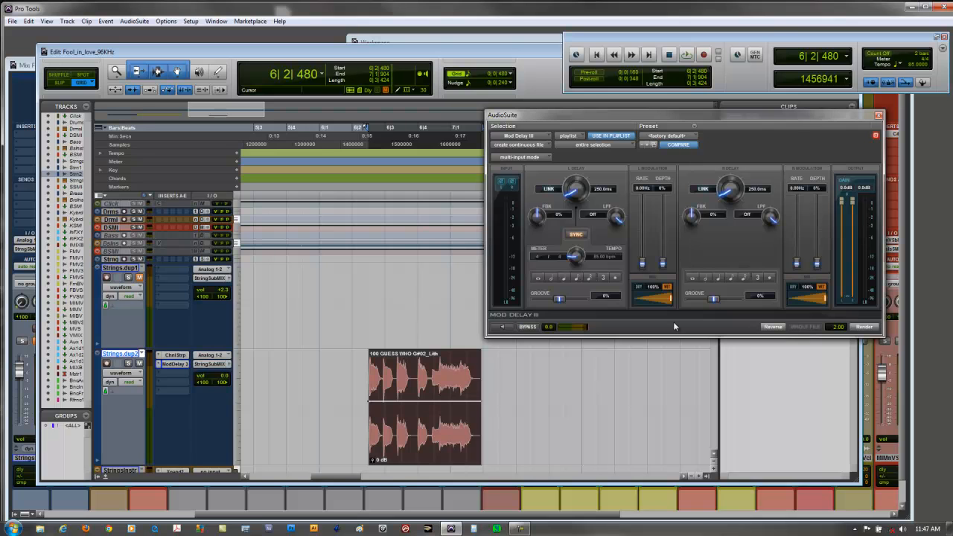
click(688, 139)
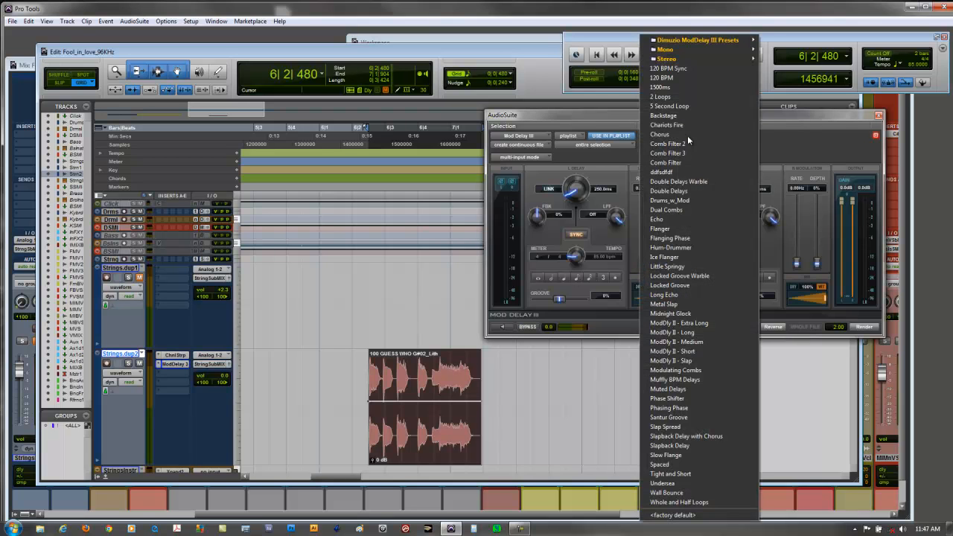
mouse_move(721, 41)
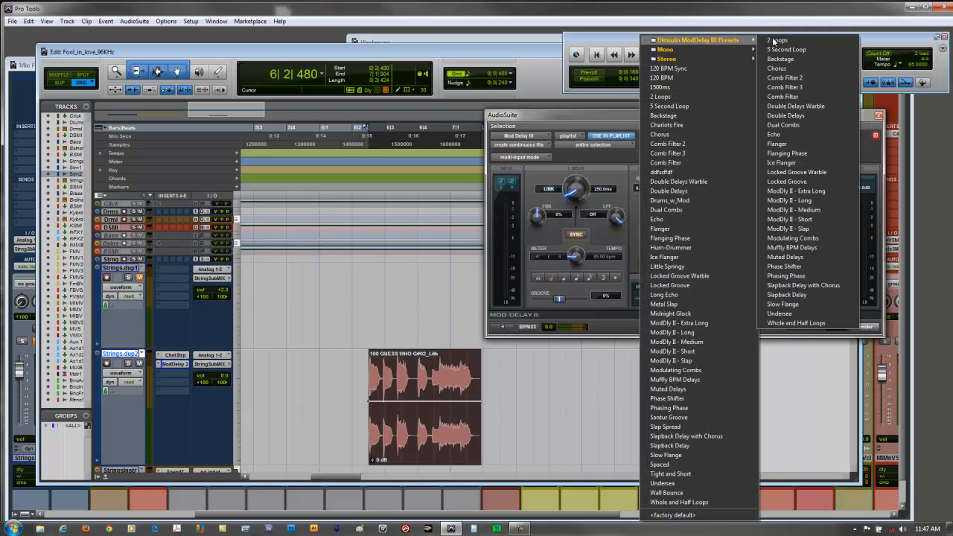
click(808, 136)
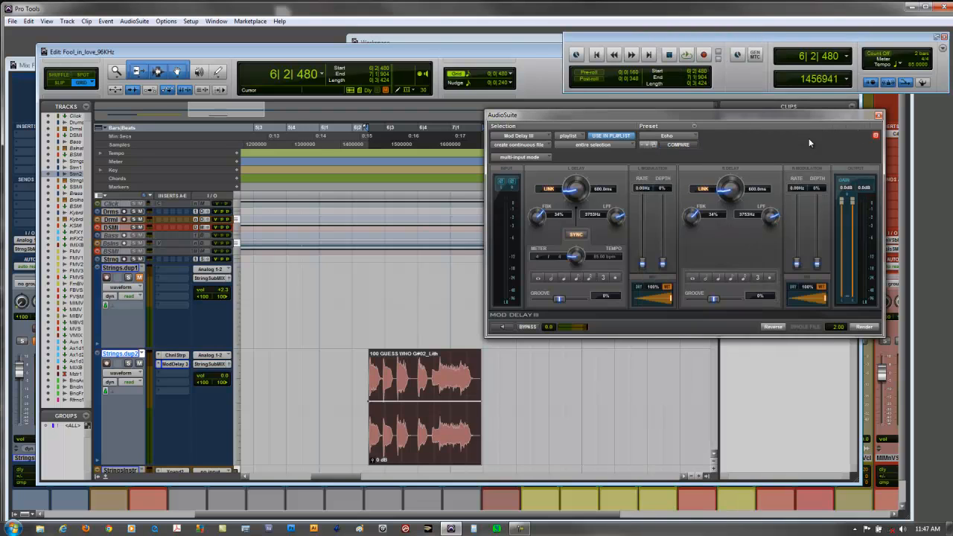
Preview the Mod Delay III echo, render it in reverse on the selected clip and close the AudioSuite window
click(509, 328)
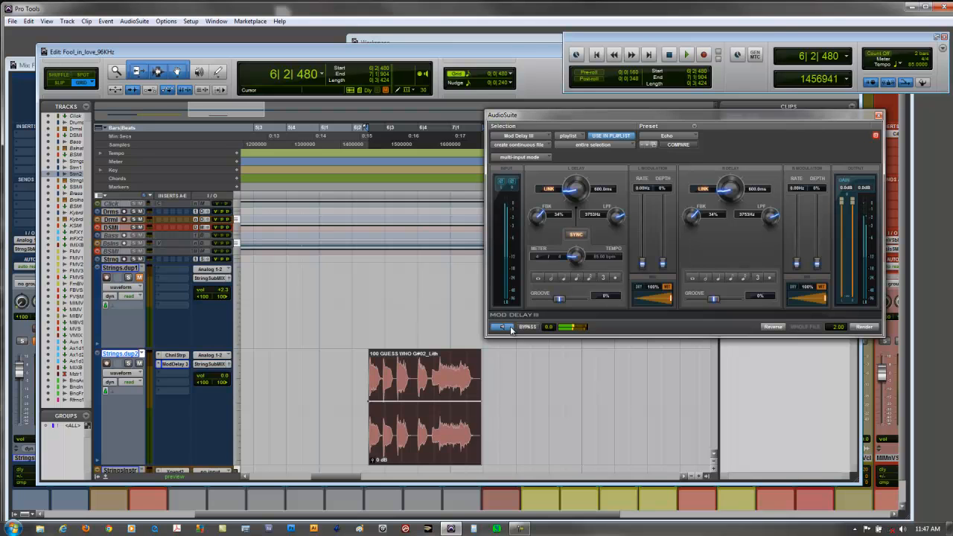
click(507, 329)
click(773, 329)
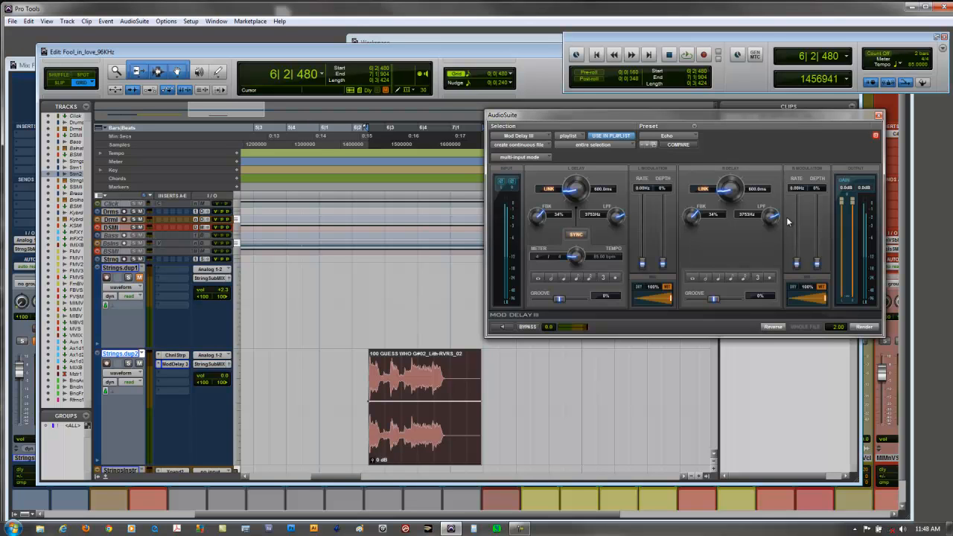
click(878, 115)
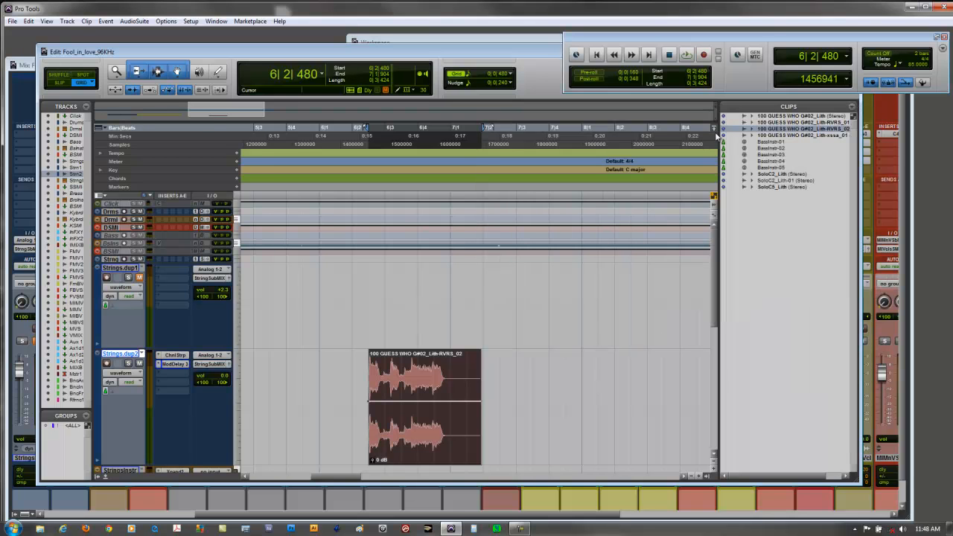
Open the D-Verb AudioSuite plug-in for the rendered clip and untarget its window so it stays open
click(135, 20)
mouse_move(148, 62)
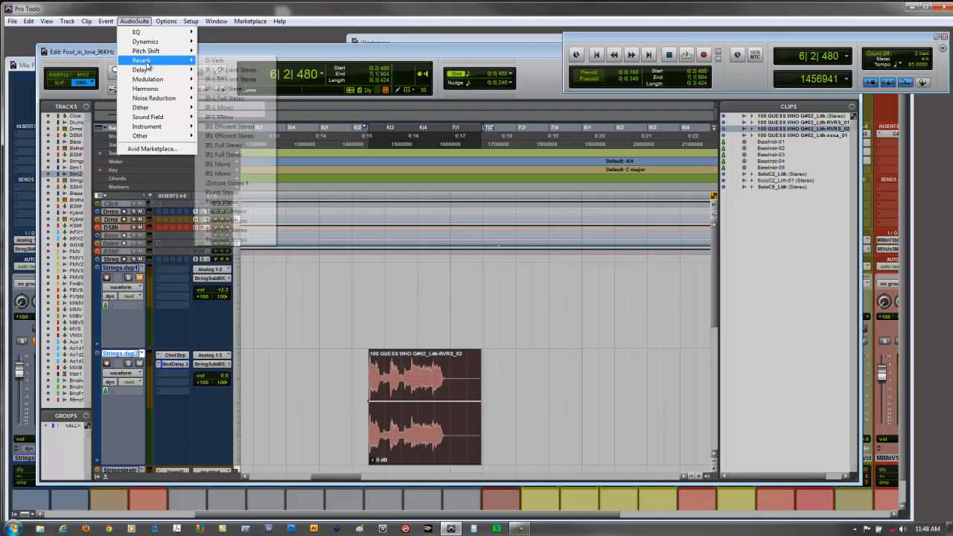
click(220, 61)
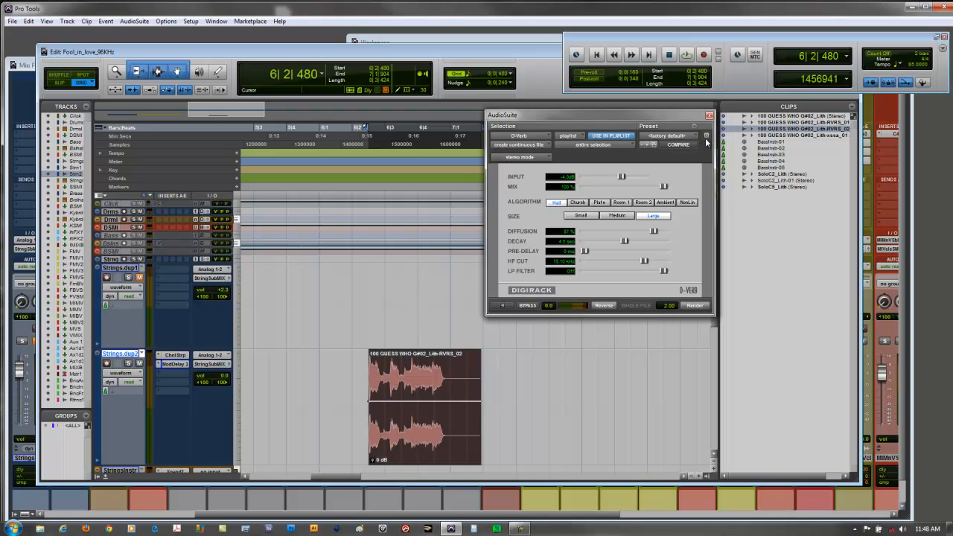
Open the EQ 3 1-Band AudioSuite plug-in, place it beside D-Verb and close both windows
click(165, 22)
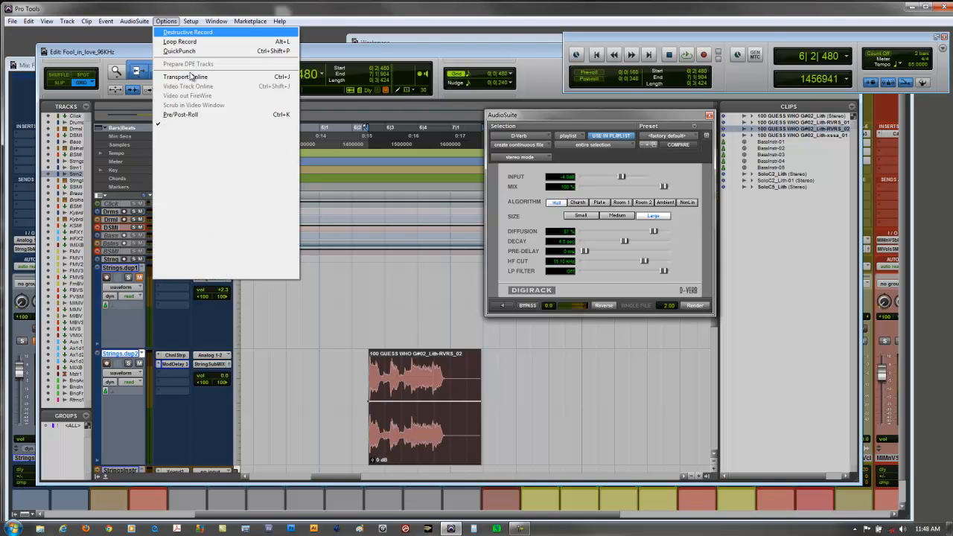
mouse_move(134, 20)
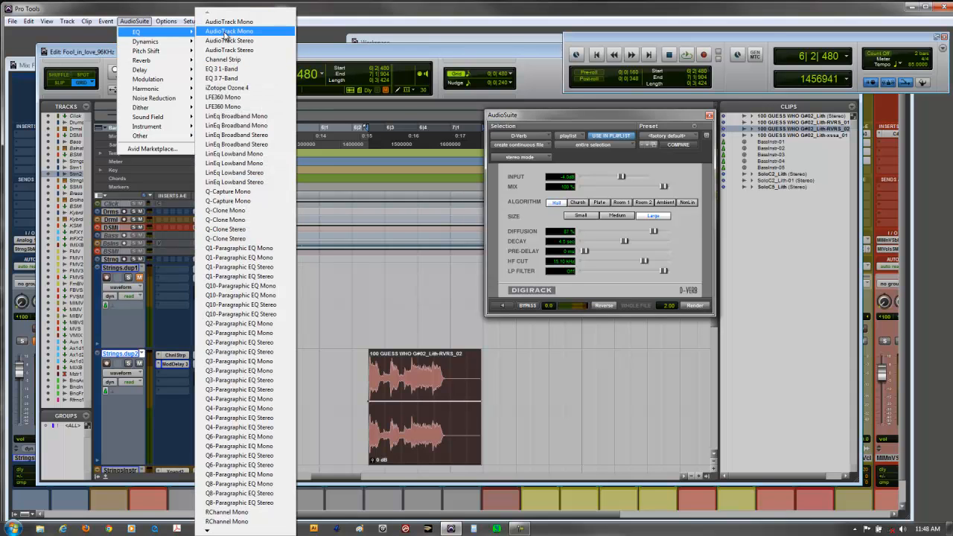
click(227, 70)
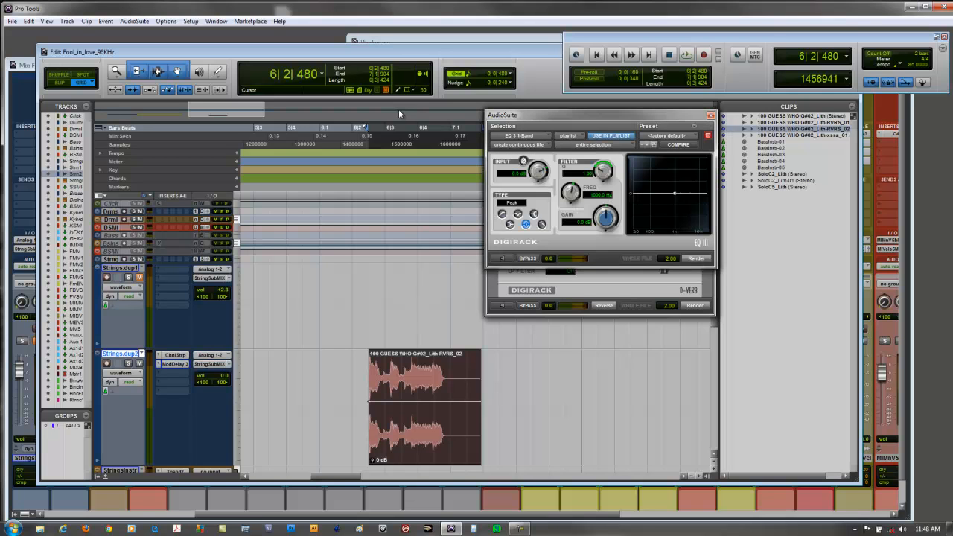
drag(576, 116, 323, 134)
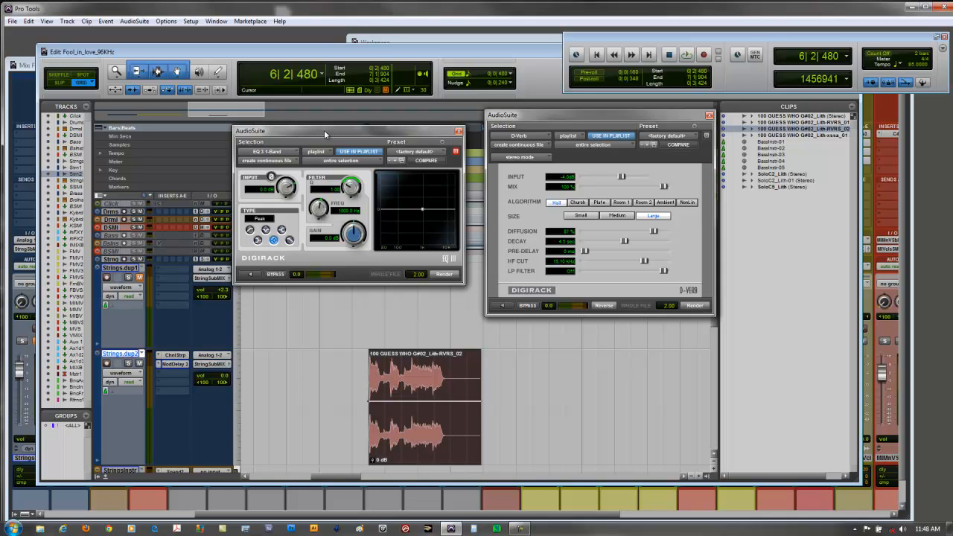
click(458, 131)
click(709, 116)
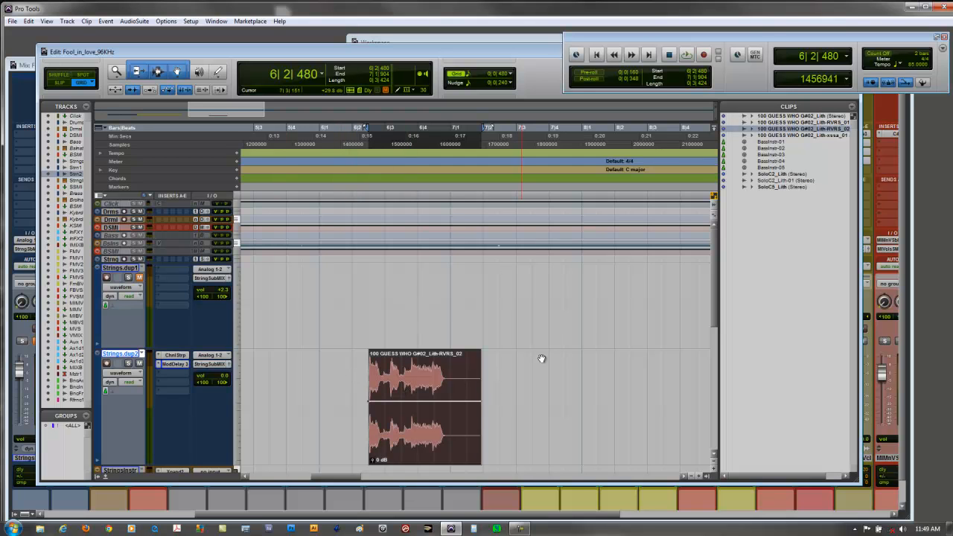
Open the list of Pro Tools help resources and guides
drag(715, 284, 711, 309)
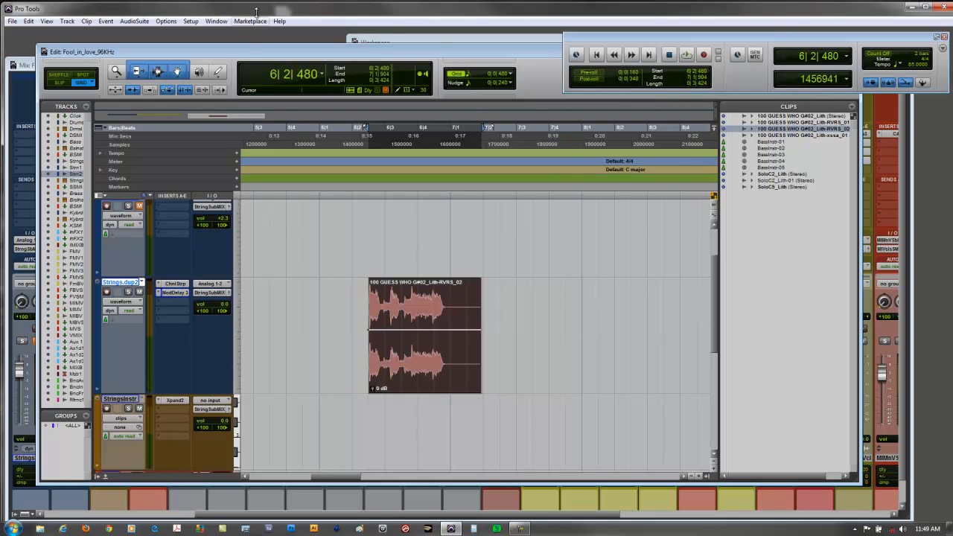
click(280, 21)
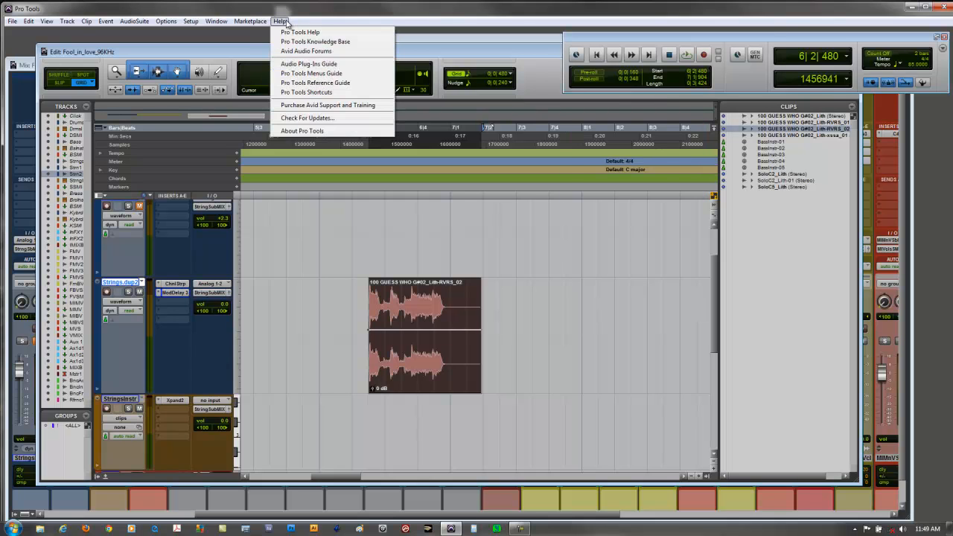